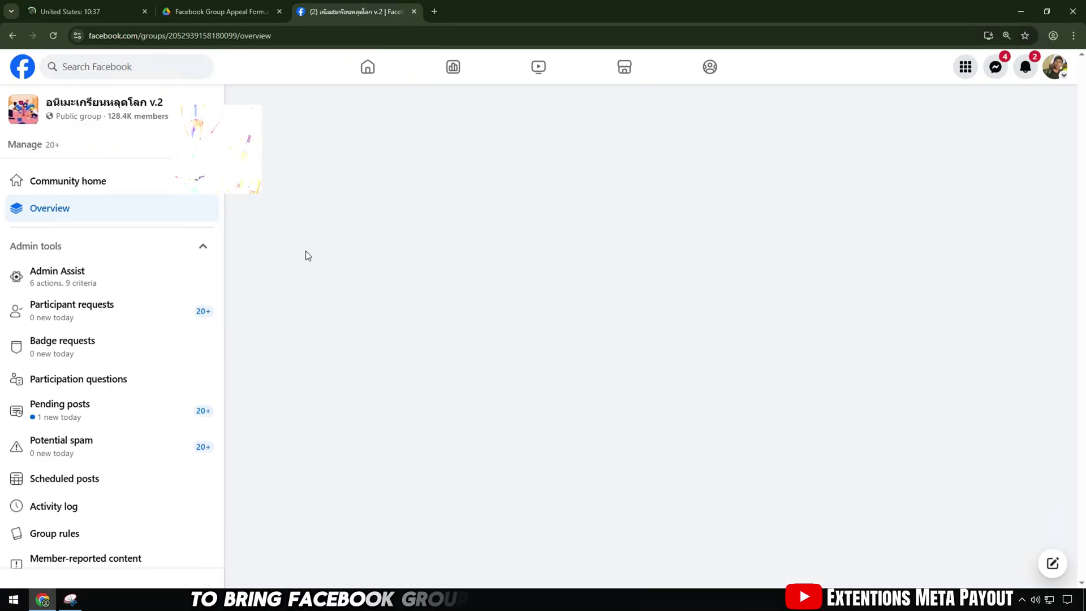
Open the group's Group status page from the admin sidebar to see it flagged at risk
scroll(117, 344, "down", 6)
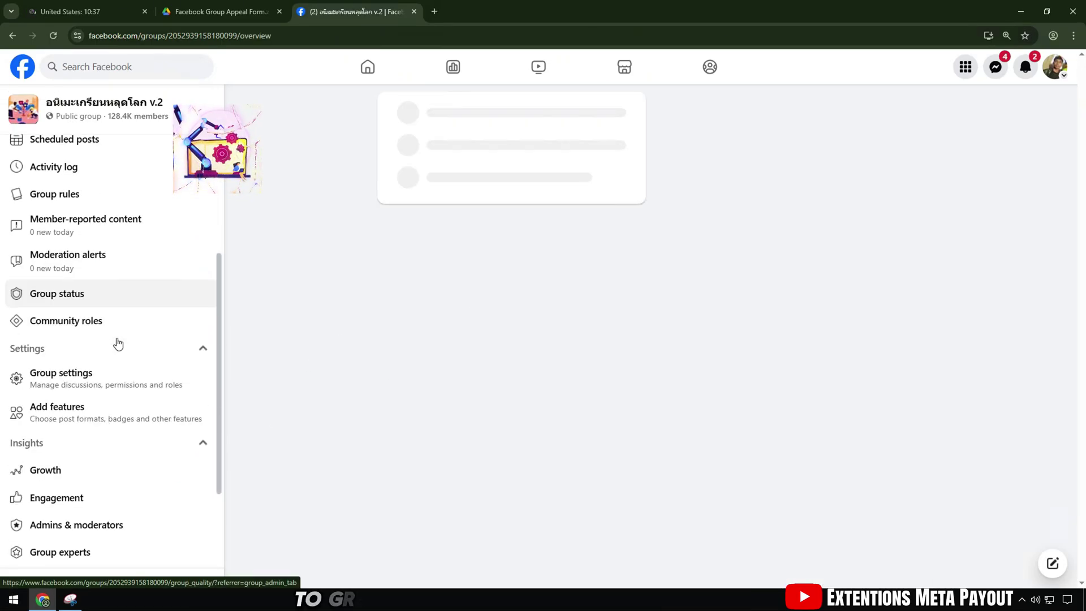
left_click(53, 297)
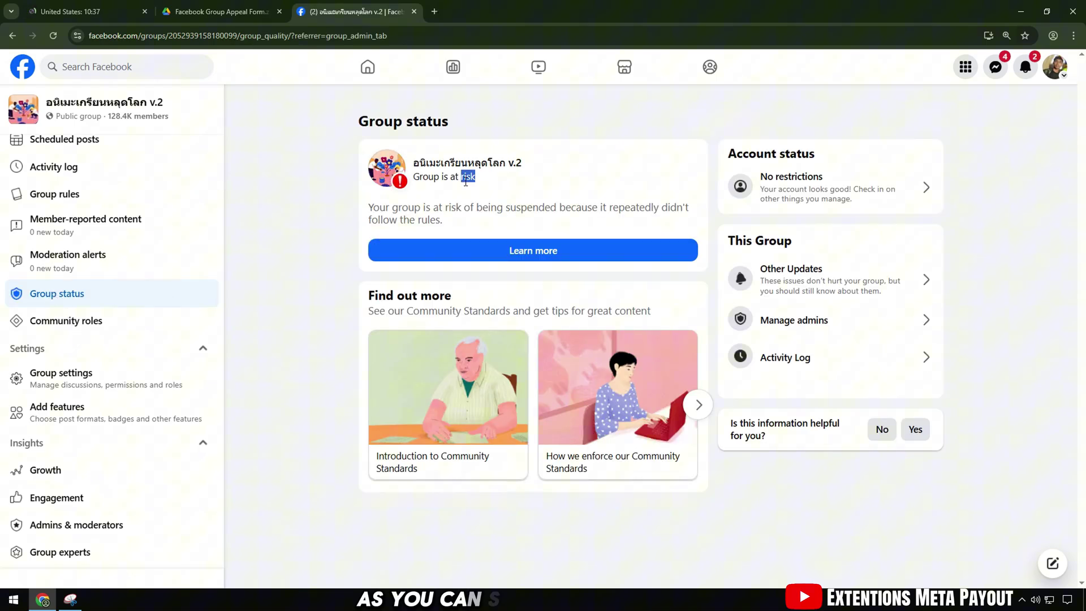
left_click(474, 249)
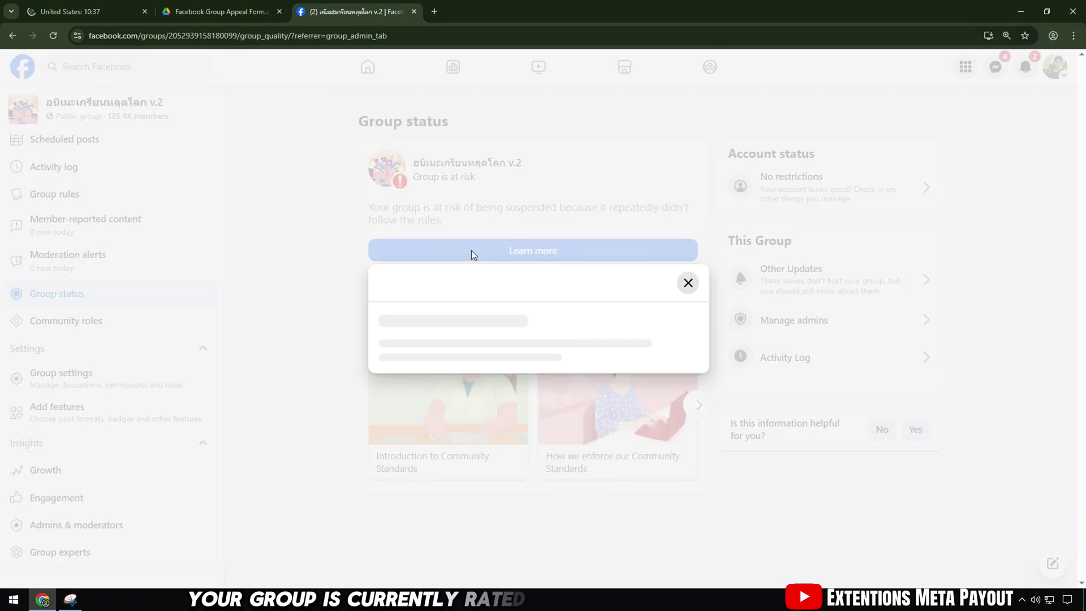
left_click_drag(378, 208, 565, 210)
left_click(555, 219)
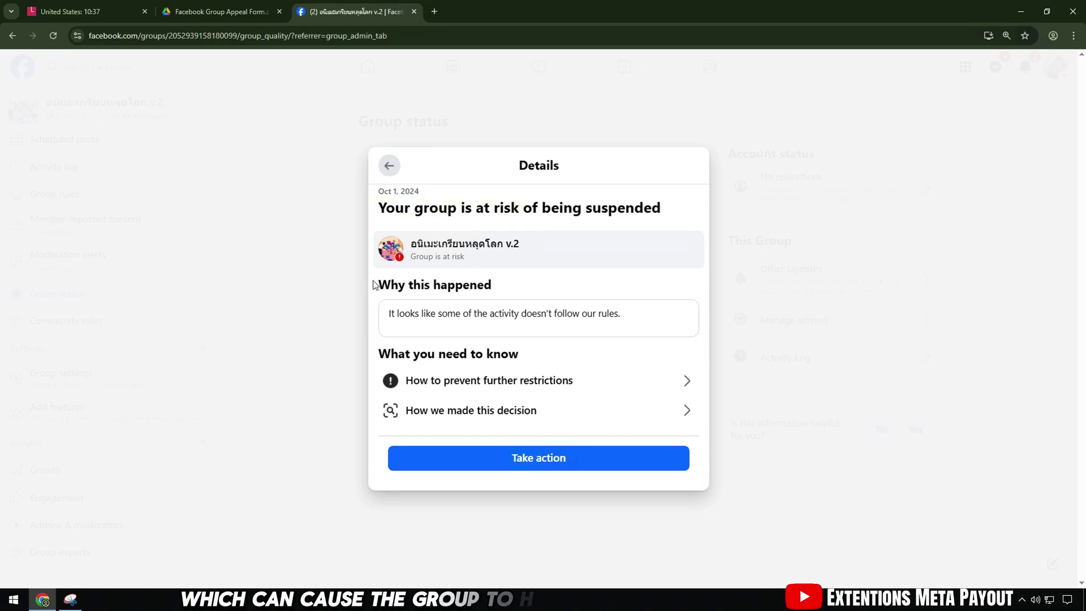
left_click(556, 460)
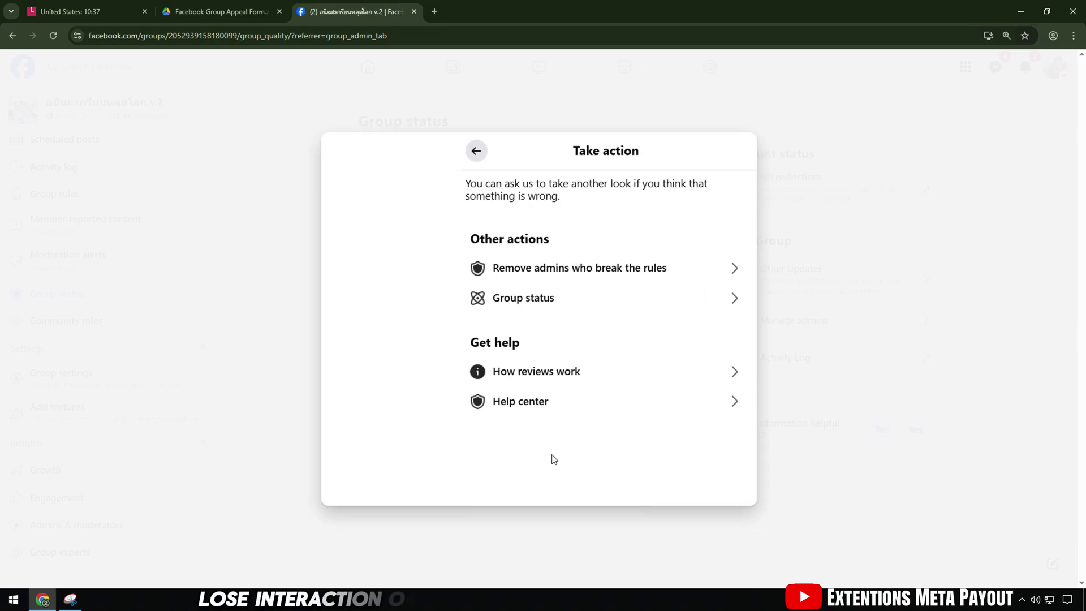
left_click(488, 155)
left_click(328, 218)
right_click(315, 184)
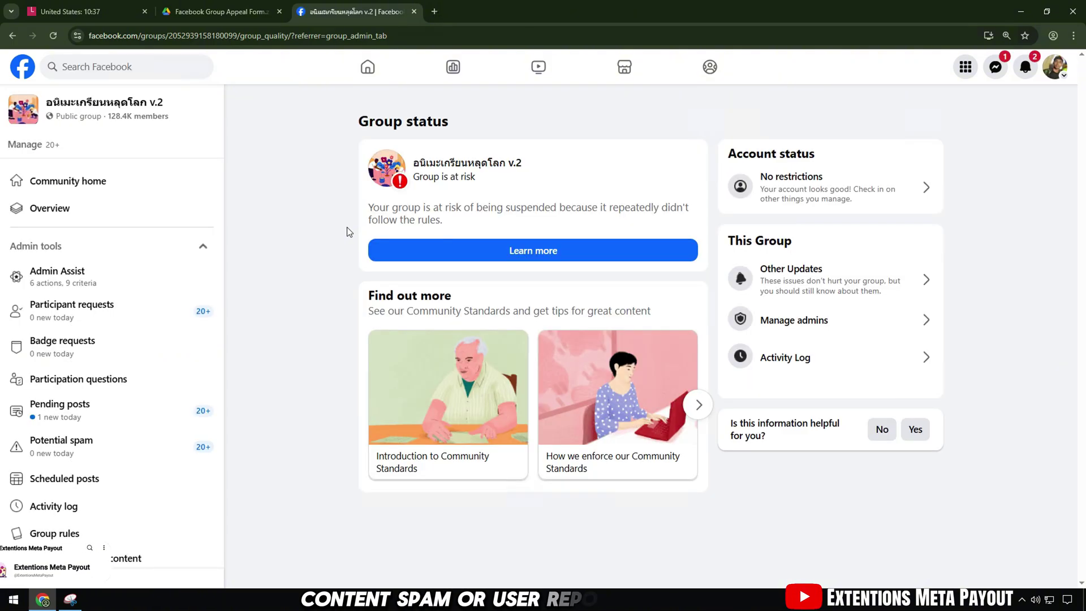
double_click(458, 177)
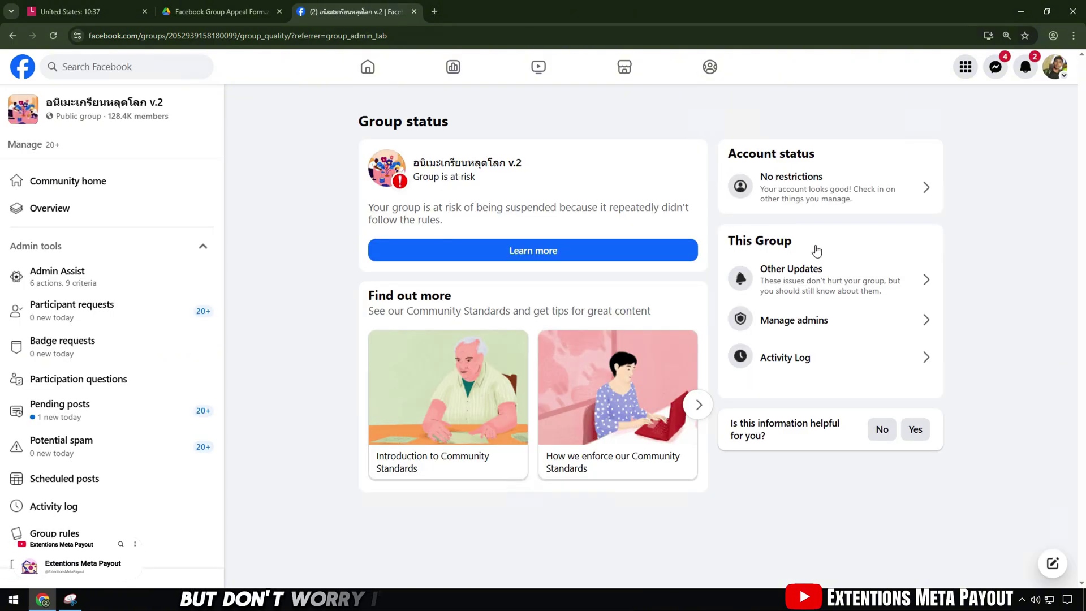
left_click(822, 277)
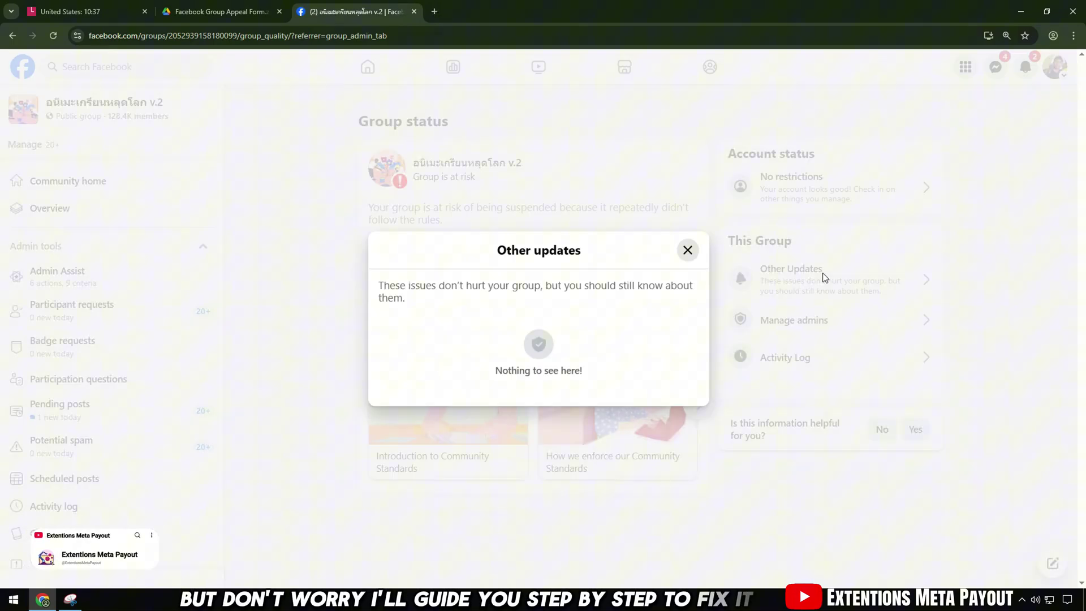
left_click(688, 251)
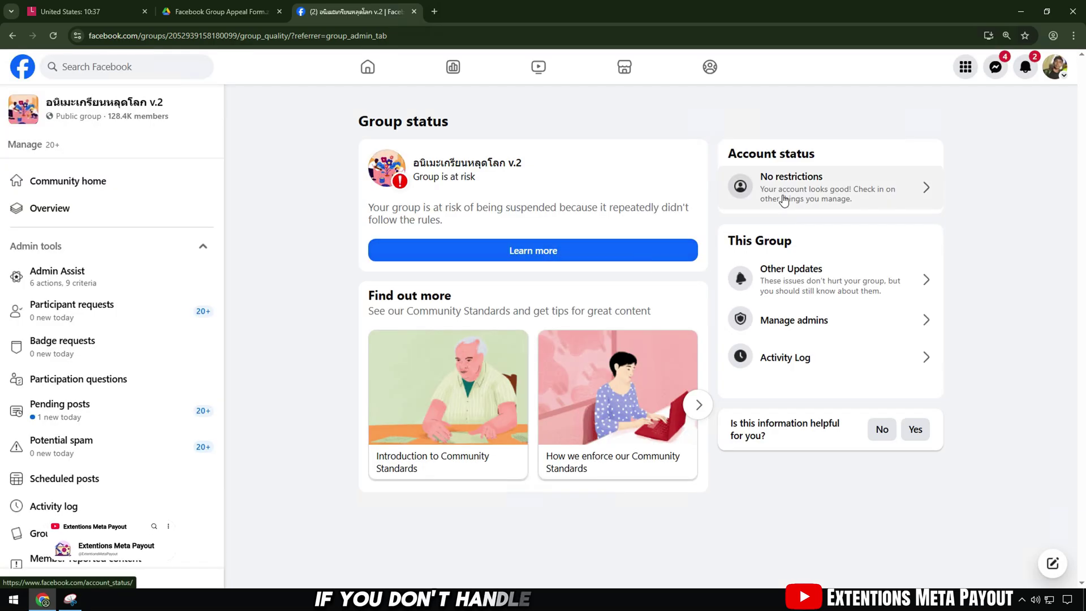
scroll(133, 413, "down", 2)
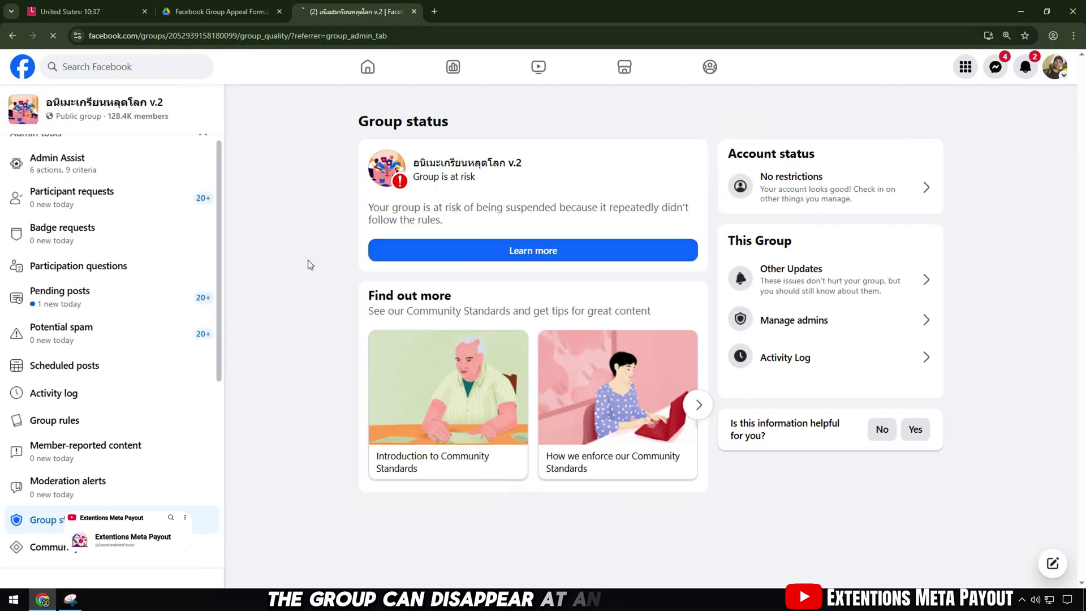
key("F5")
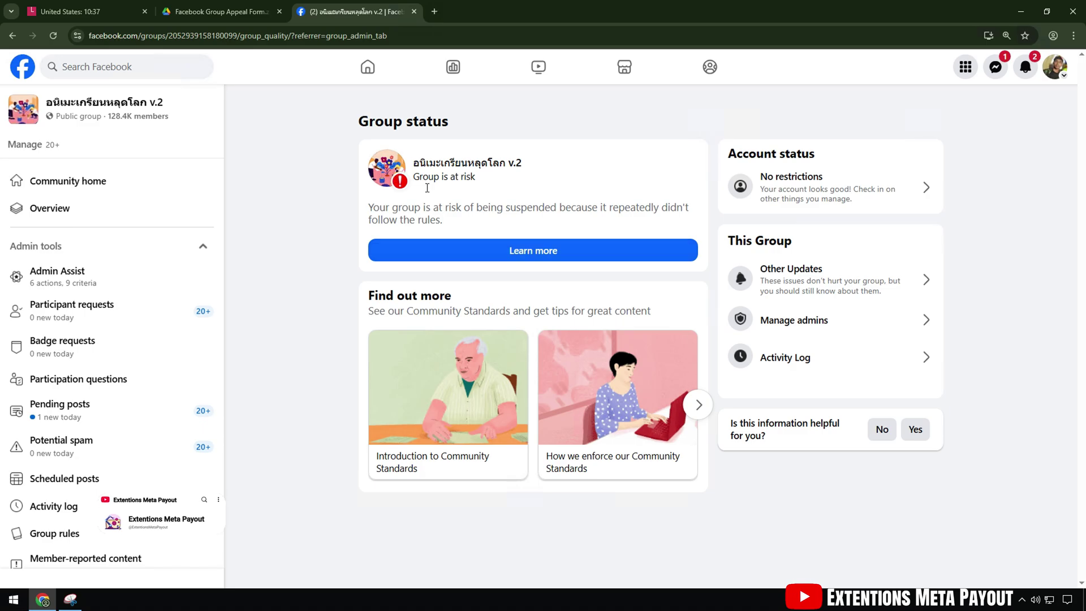
Download 'Facebook Group Appeal Form.zip' from its Google Drive preview tab
left_click(79, 12)
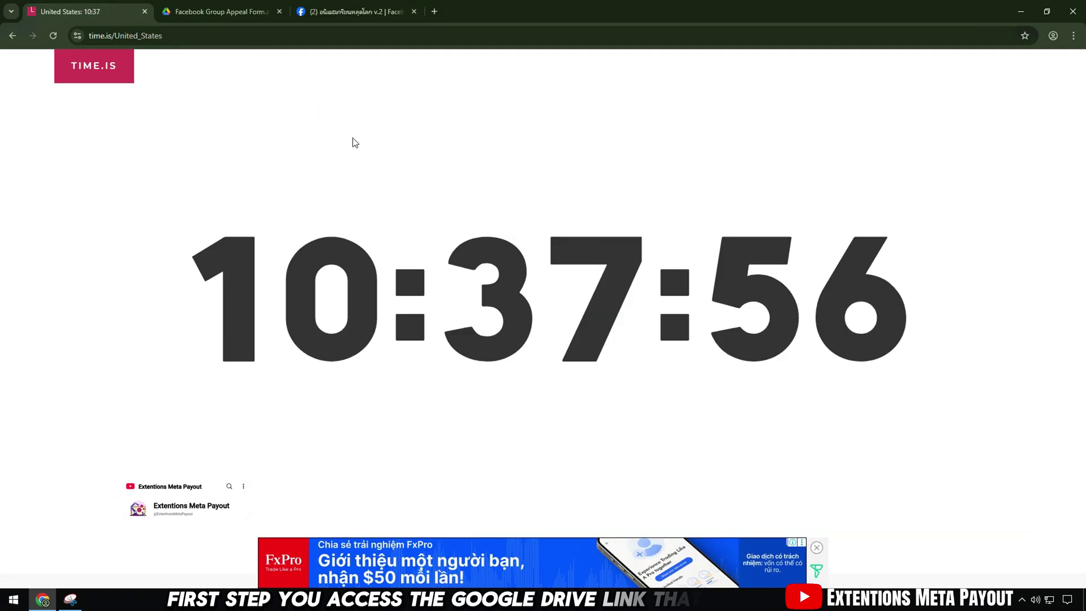
left_click(198, 9)
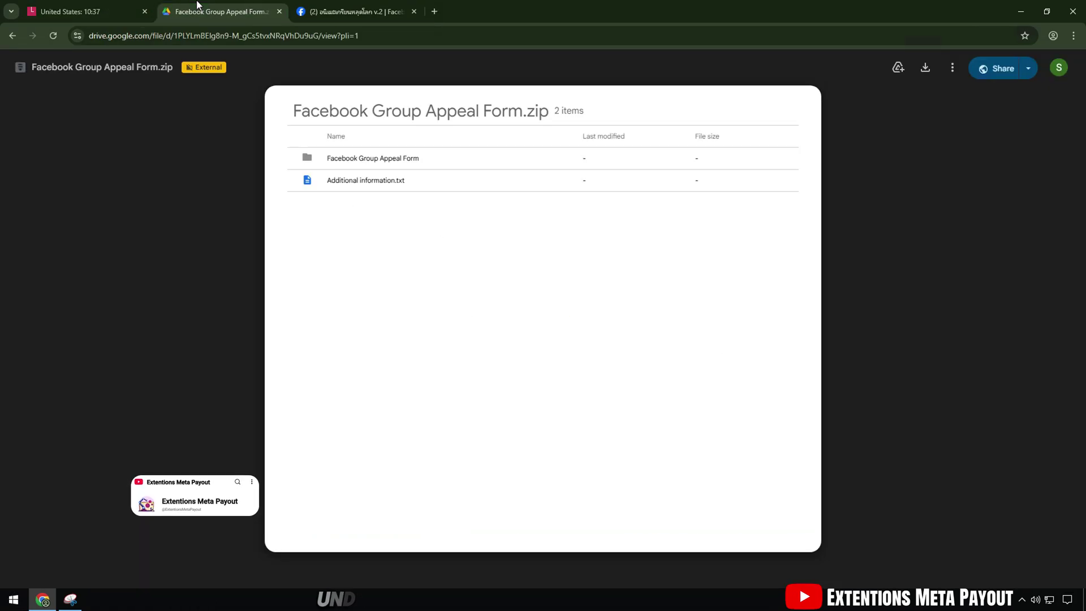
left_click(925, 68)
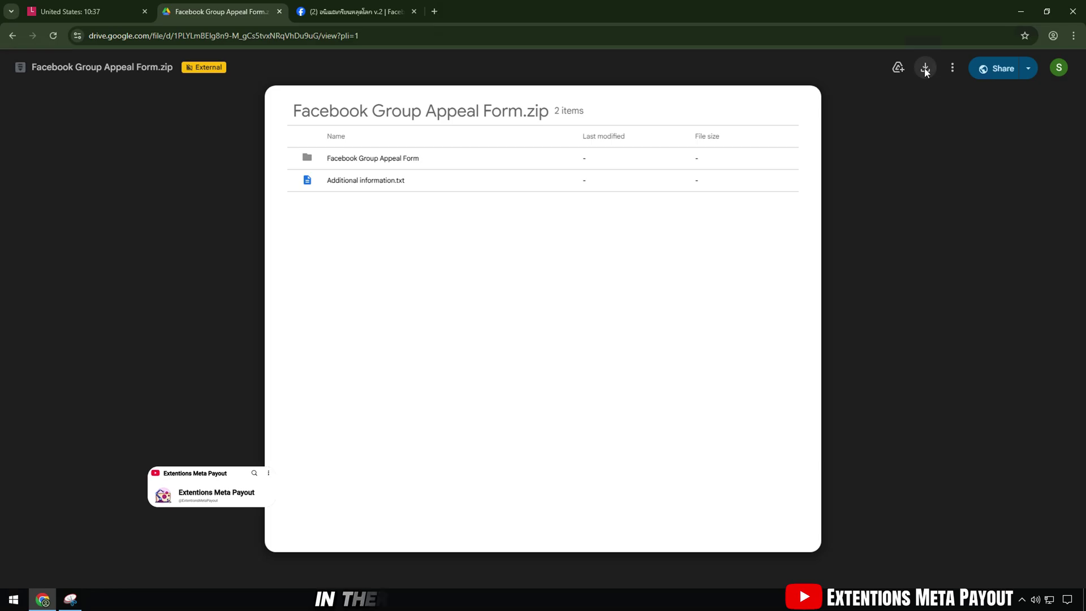
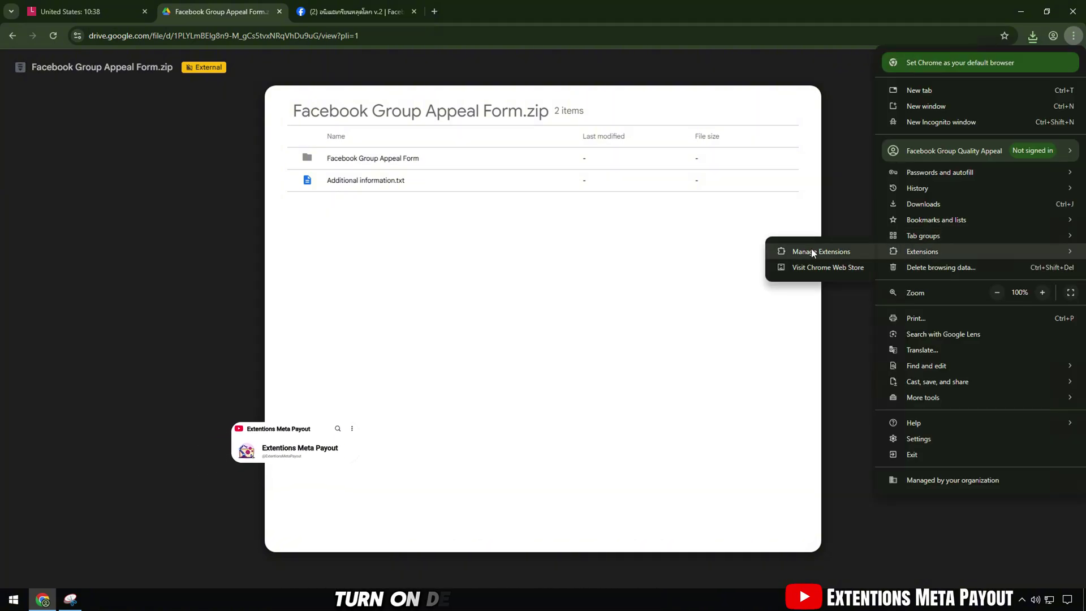
Go to the Manage Extensions page and switch Developer mode on
left_click(789, 249)
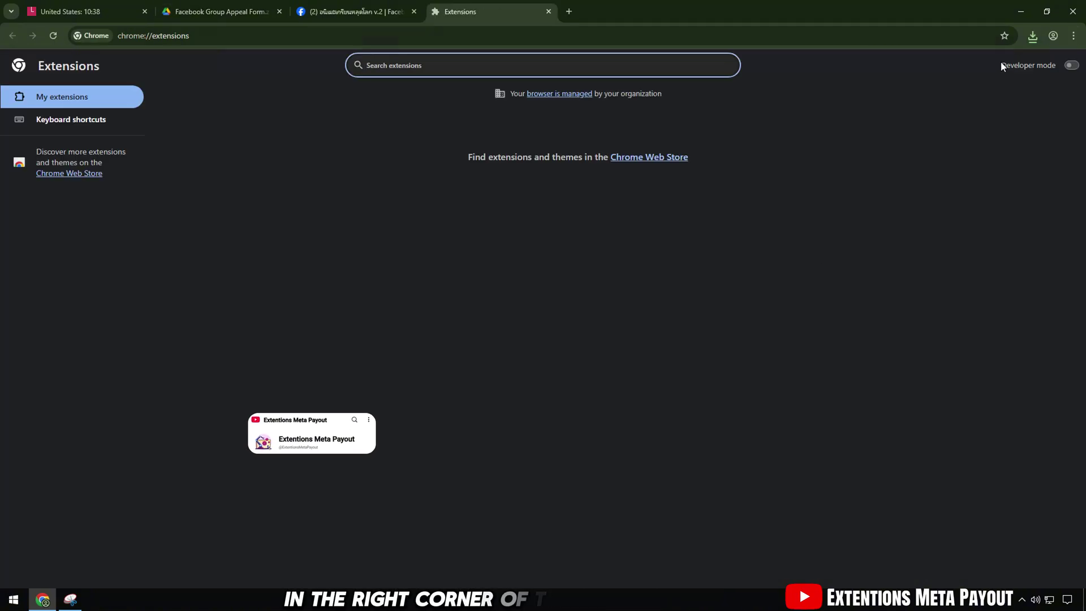
left_click_drag(1000, 66, 1035, 74)
left_click(1072, 66)
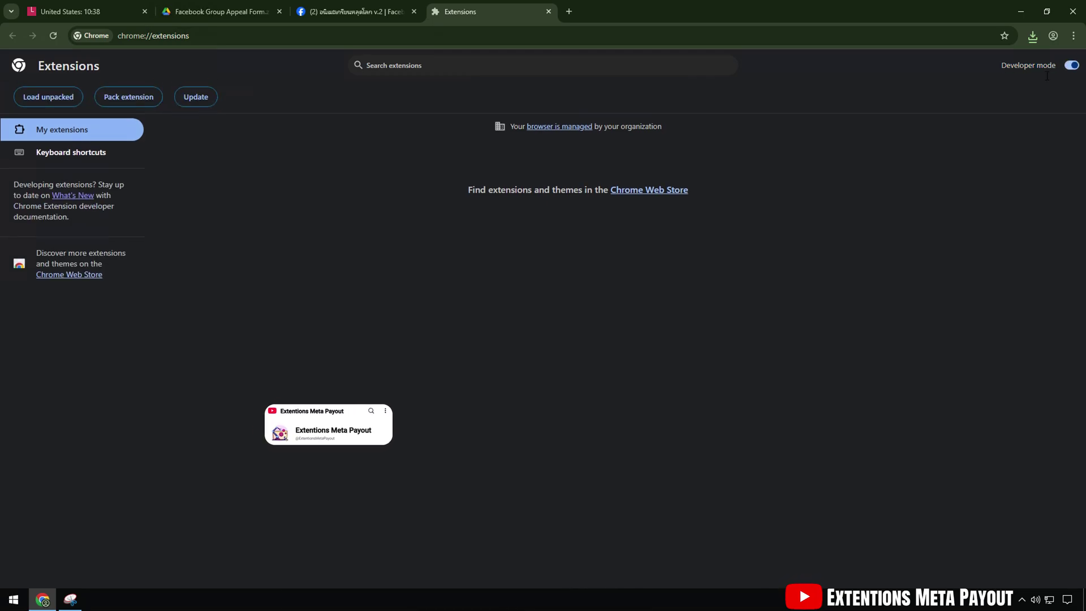
Open the downloaded Facebook Group Appeal Form.zip archive from the recent downloads list
left_click(1033, 36)
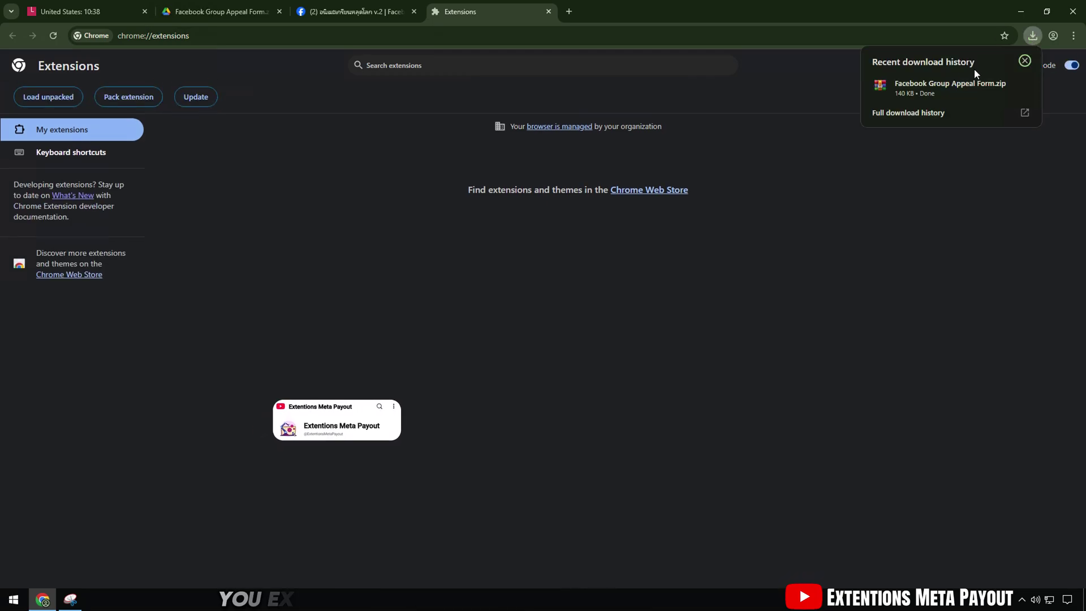
left_click(899, 87)
left_click(1033, 36)
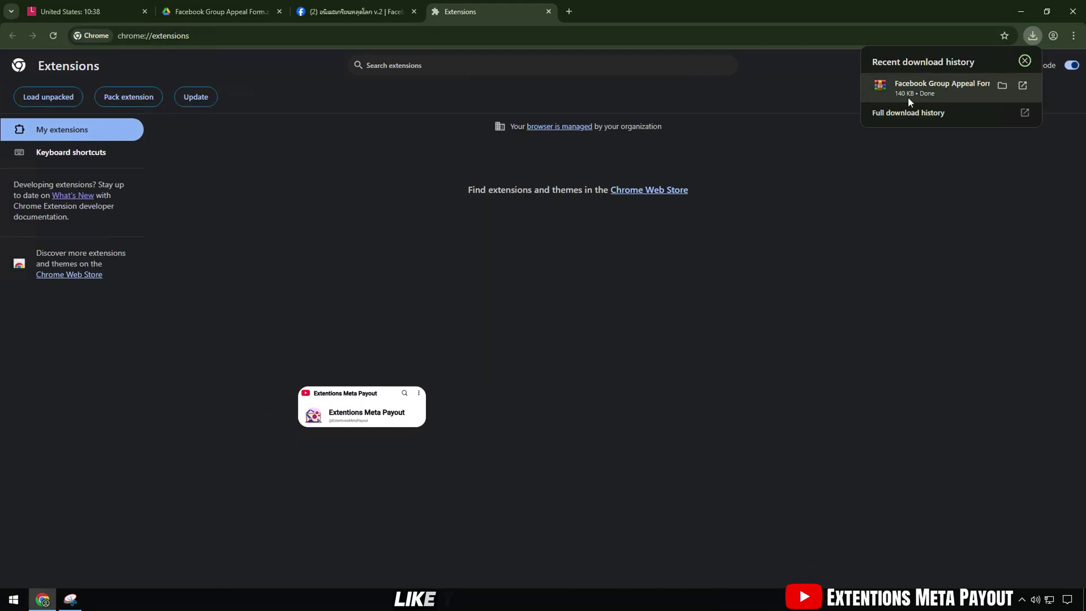
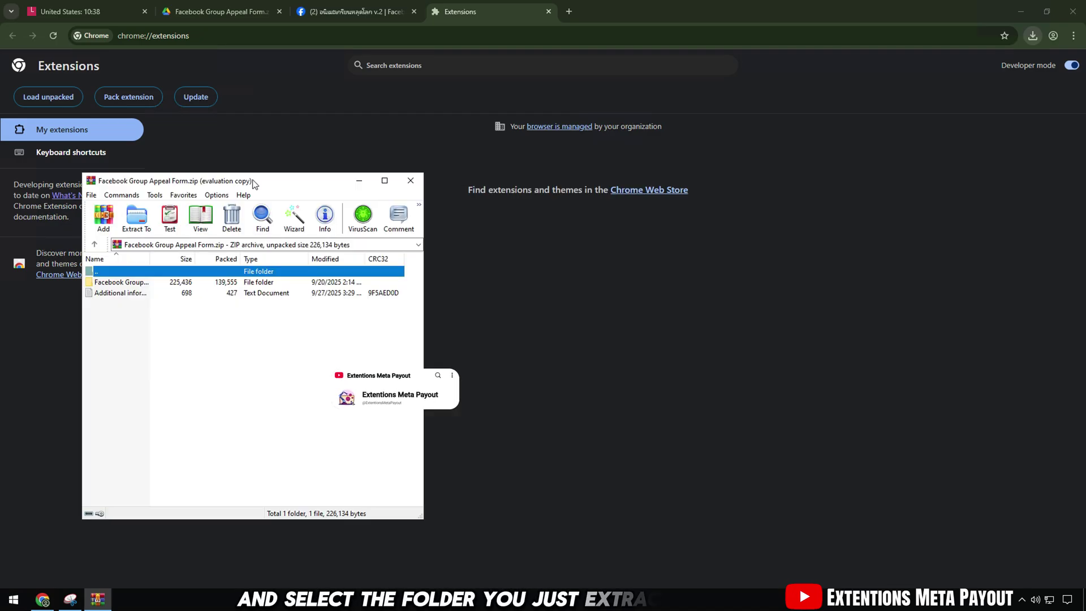
Extract the appeal form archive to a Desktop folder and load it onto chrome://extensions
left_click(299, 225)
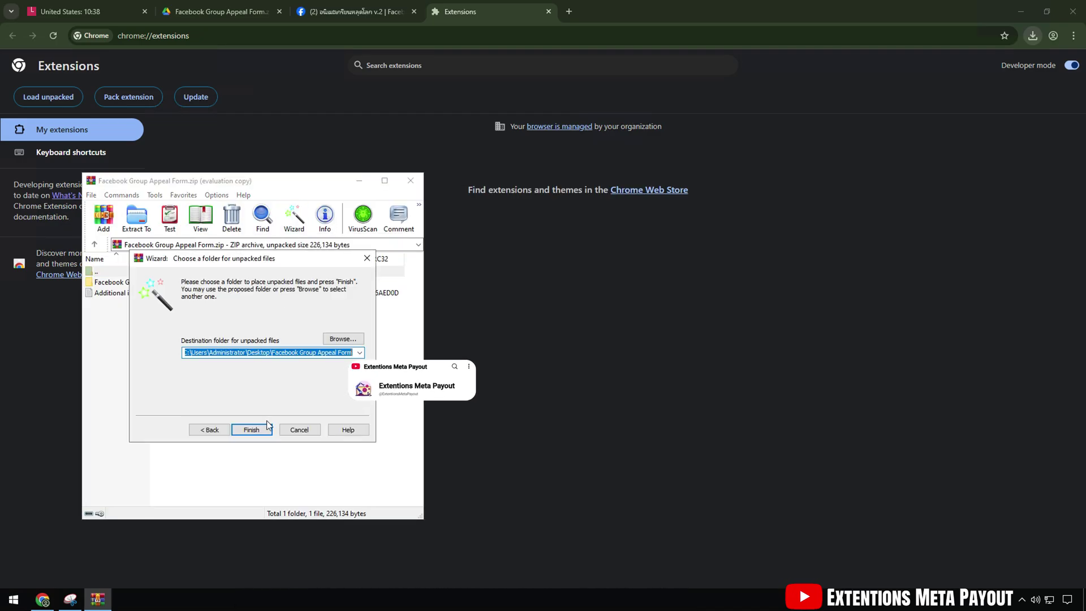
left_click(250, 430)
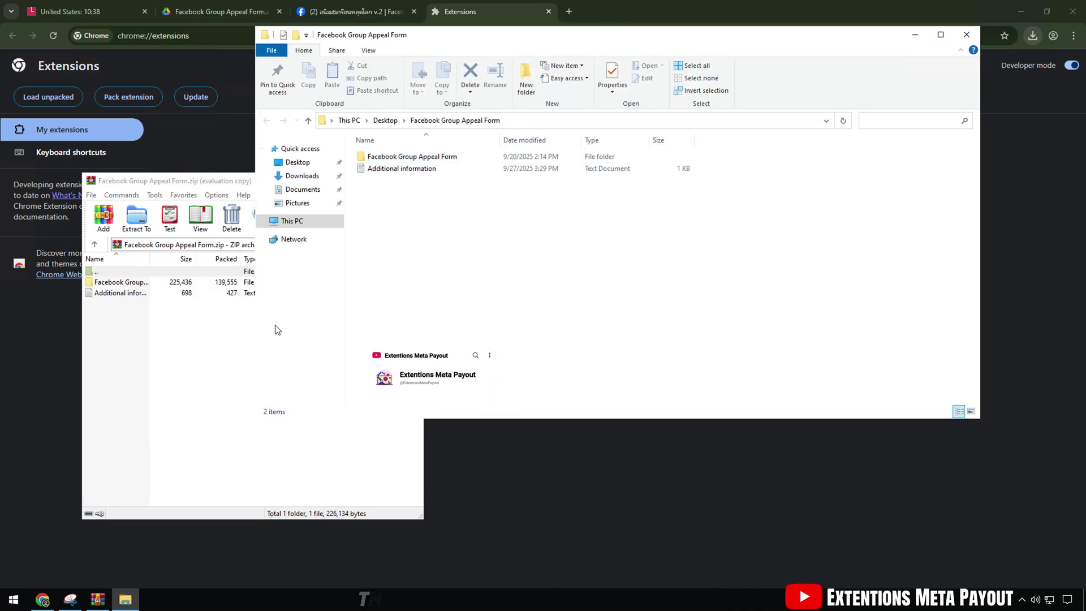
left_click(415, 181)
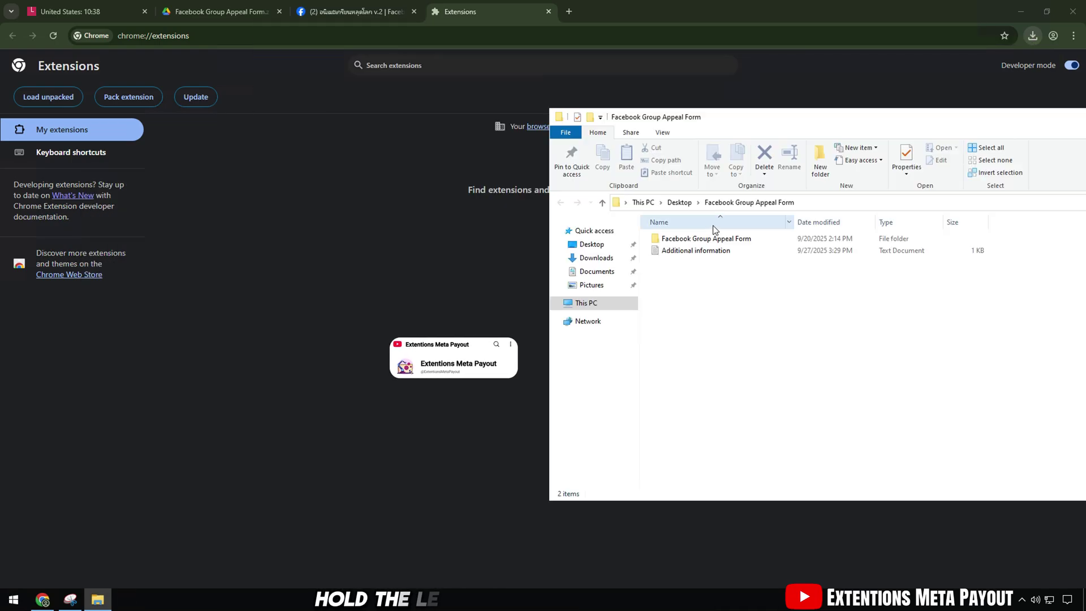
left_click_drag(713, 226, 351, 259)
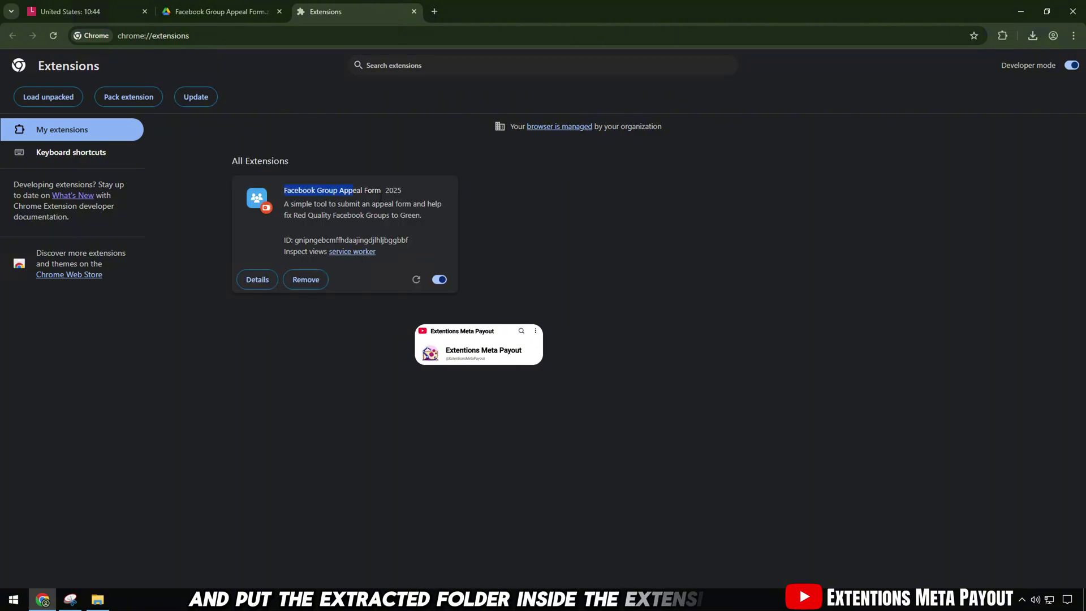
Reload and pin the Facebook Group Appeal Form extension, then open its appeal form
left_click(417, 280)
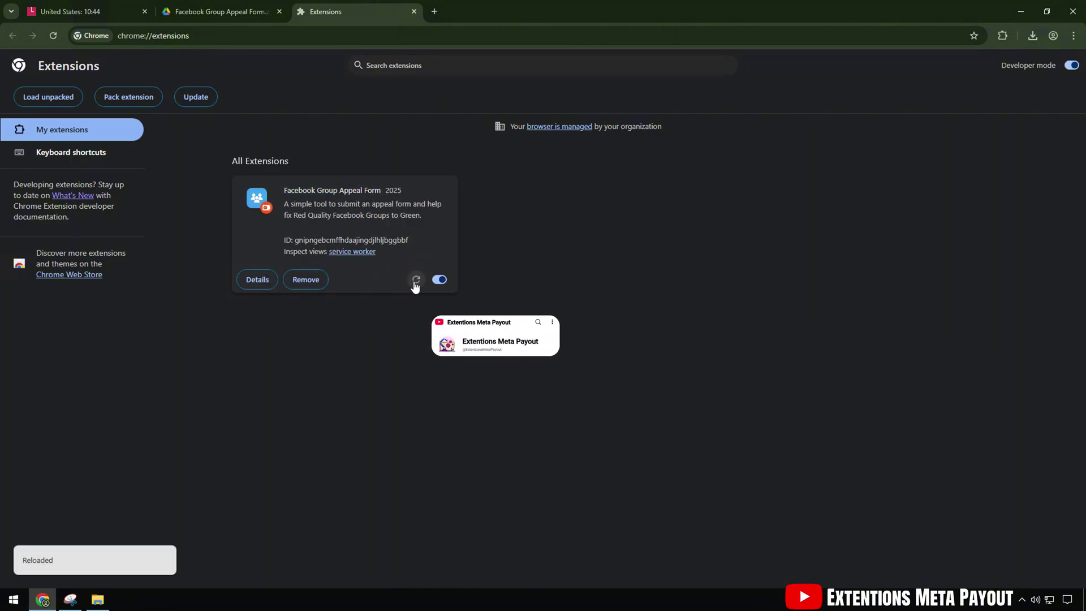
left_click(1003, 36)
left_click(962, 124)
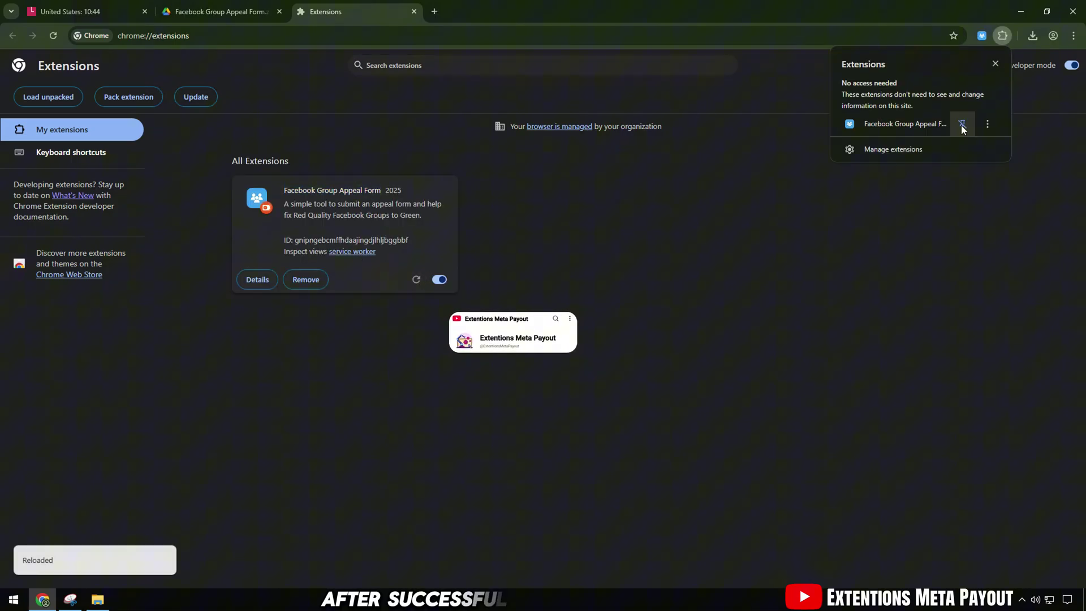
left_click(899, 125)
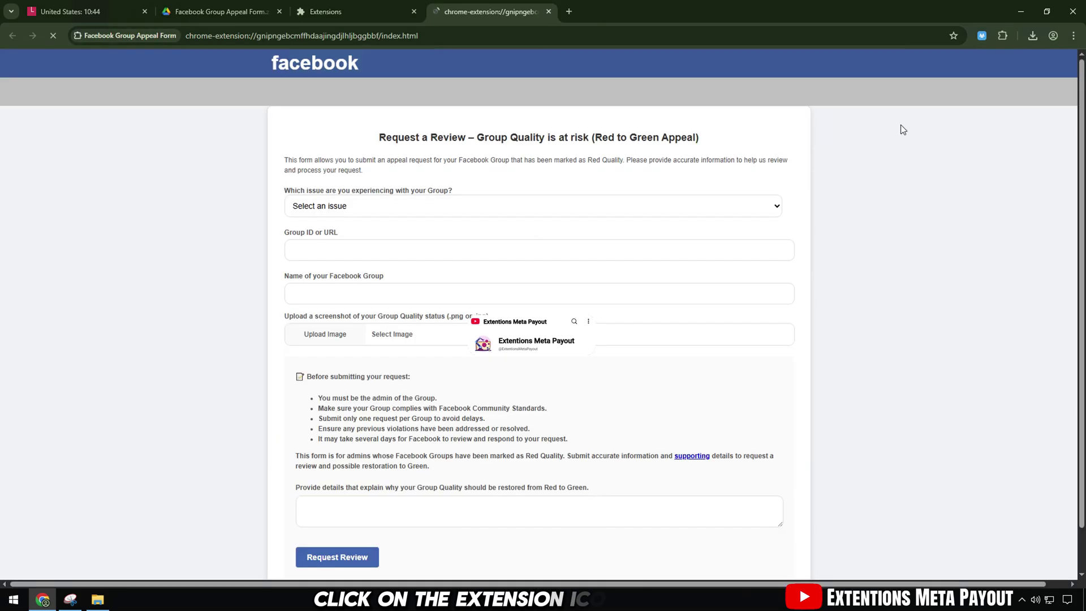
Set the form's issue to 'Group wrongly rated Red Quality'
left_click_drag(368, 138, 711, 142)
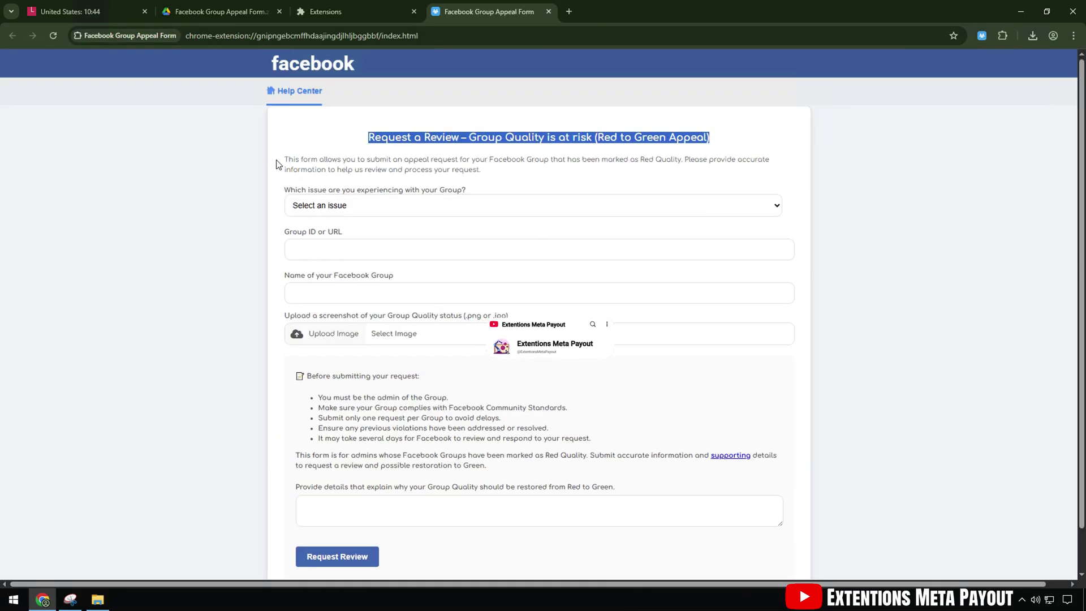
left_click_drag(284, 159, 488, 162)
left_click_drag(678, 161, 697, 175)
left_click(310, 205)
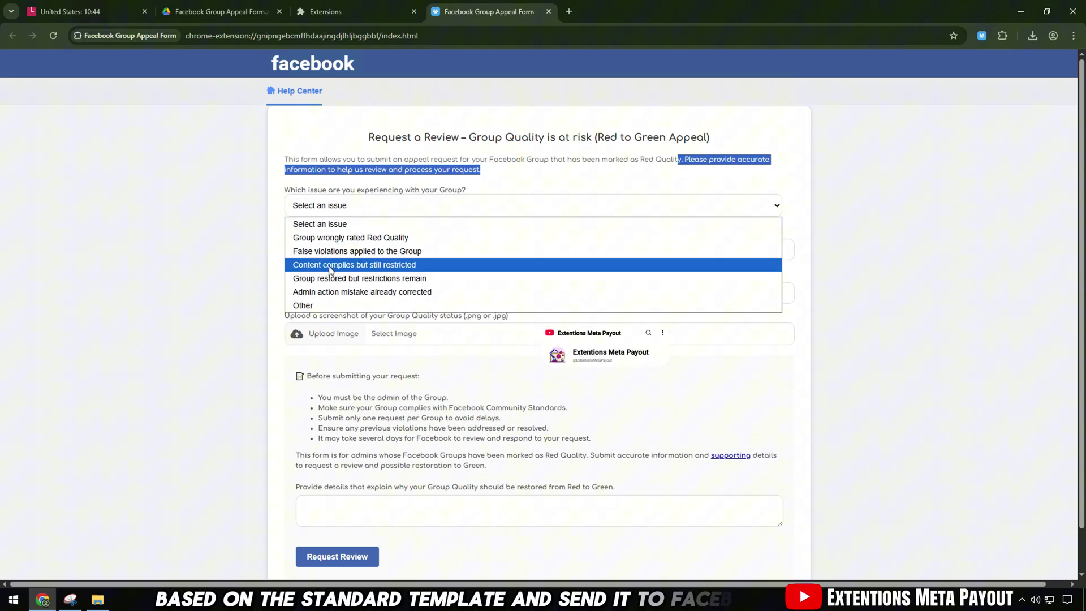
left_click(381, 237)
left_click(310, 238)
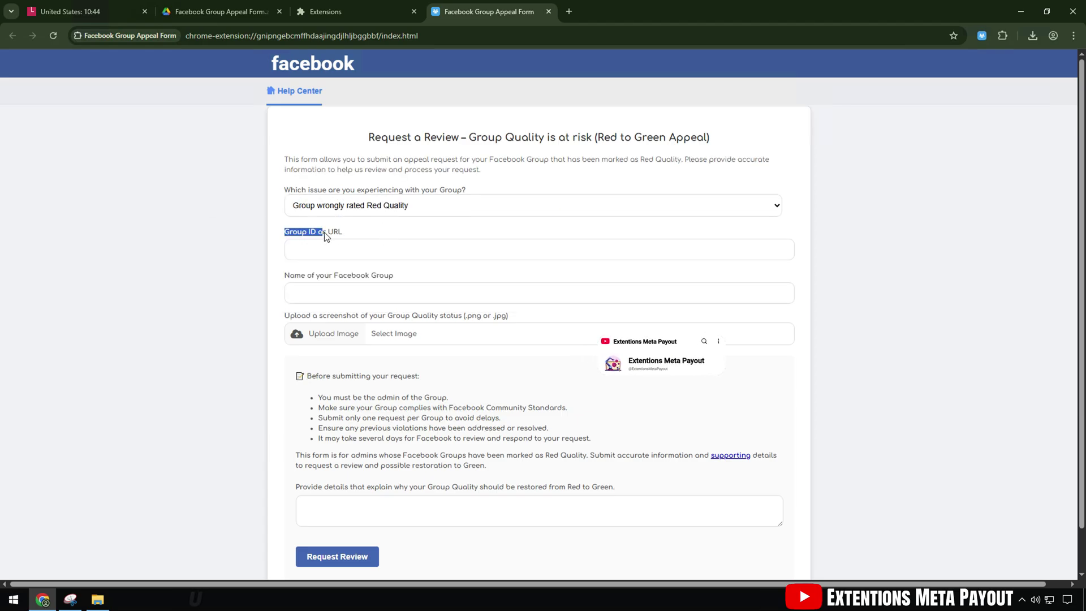
Open facebook.com in a new tab
left_click(344, 236)
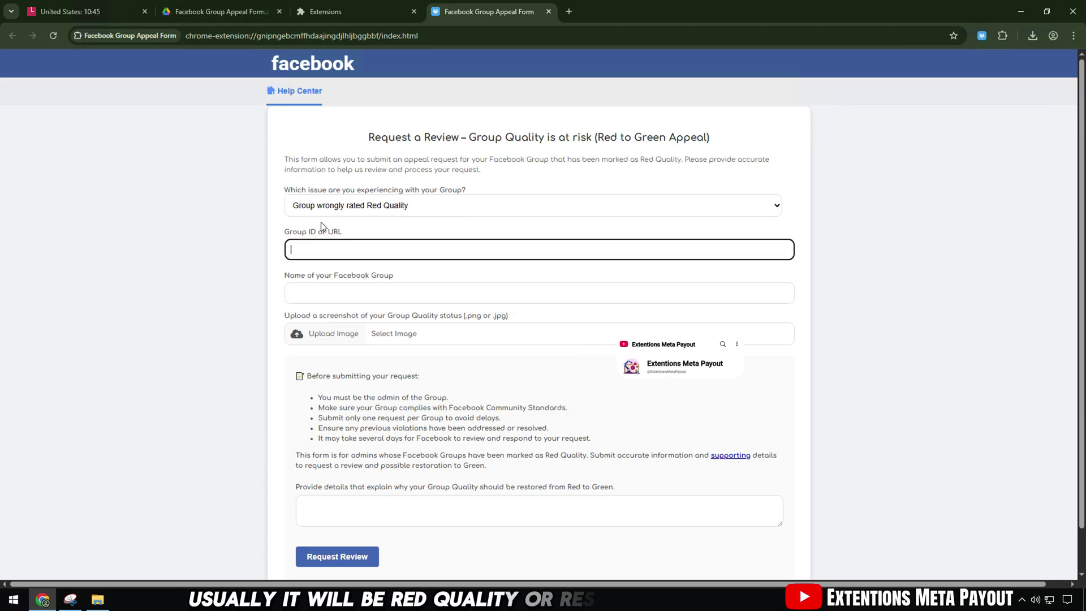
left_click(570, 11)
type("facebook.com")
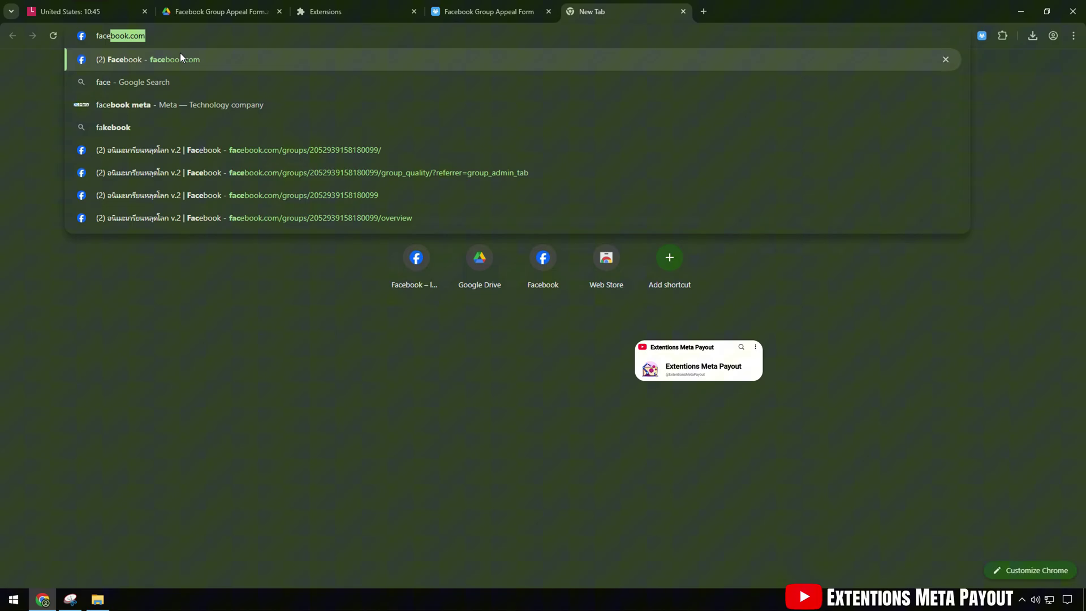
key("Return")
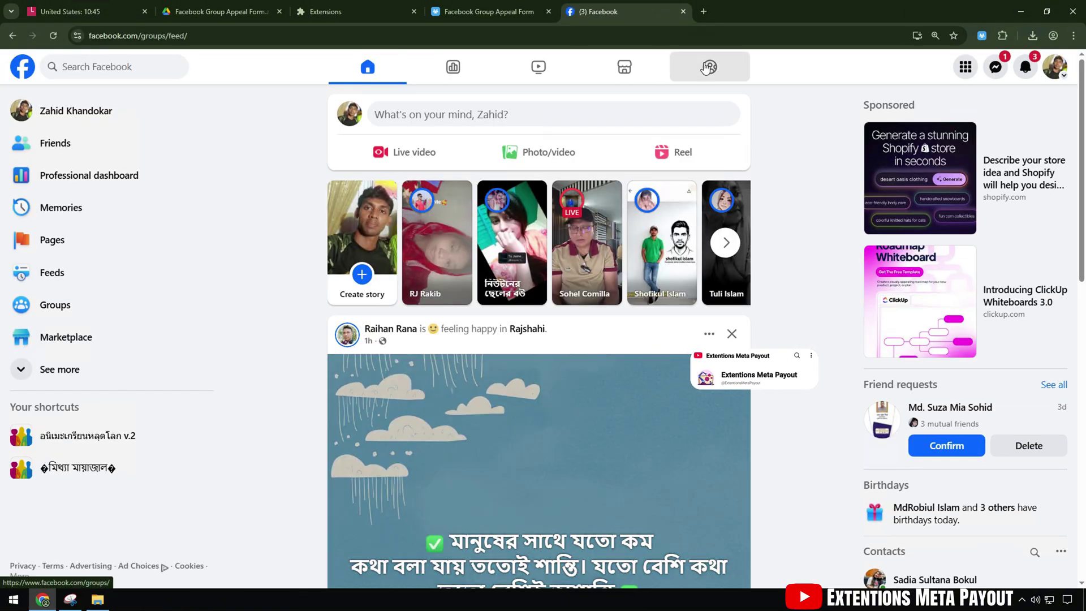
Copy the second managed group's ID from its address and paste it into the form
left_click(707, 67)
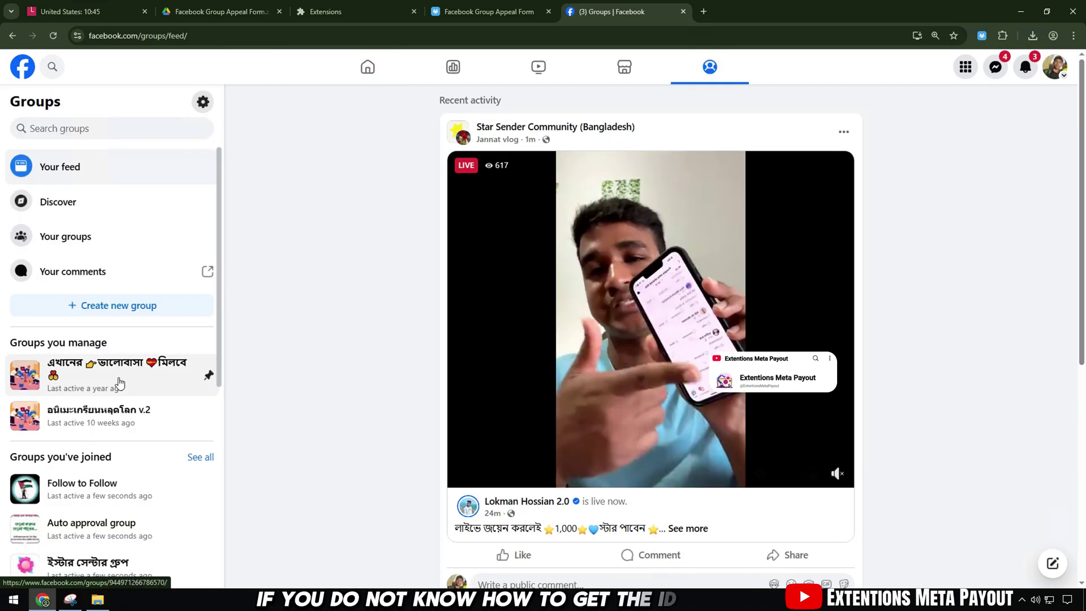
left_click(116, 422)
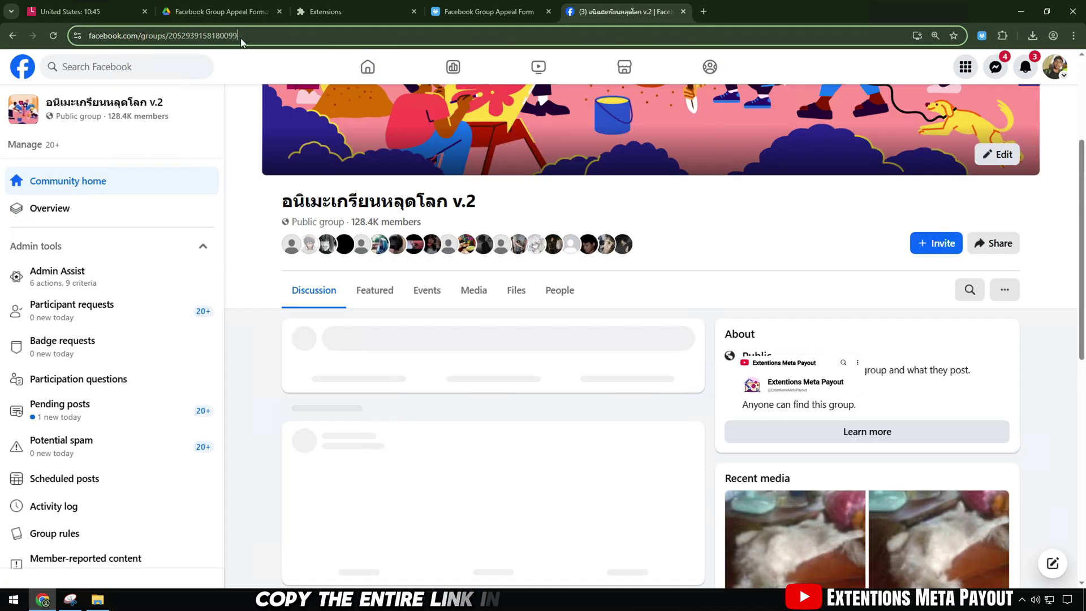
double_click(266, 35)
right_click(289, 36)
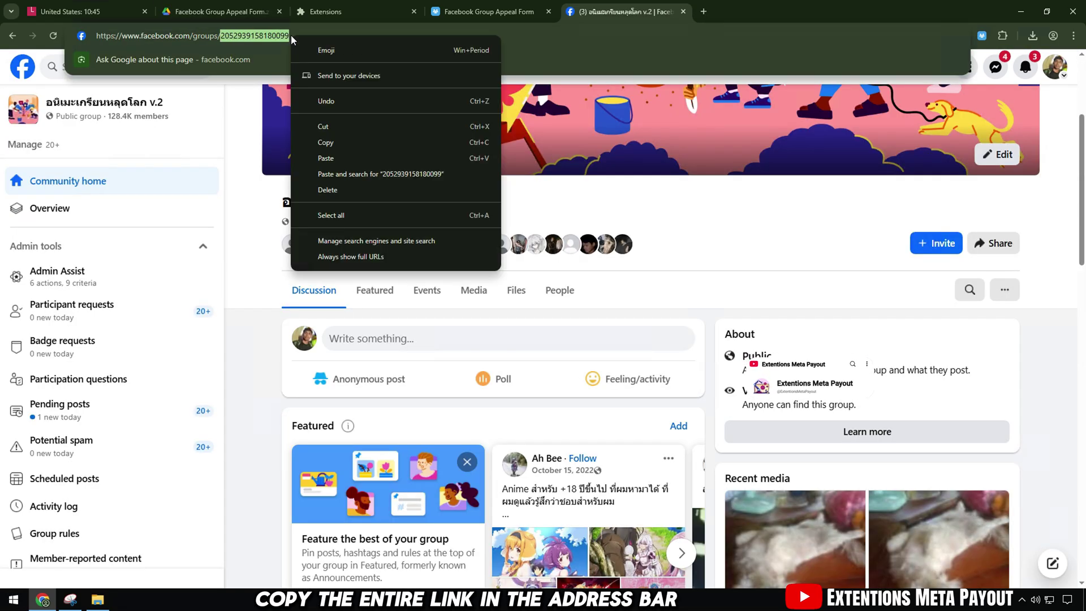
left_click(325, 142)
left_click(487, 12)
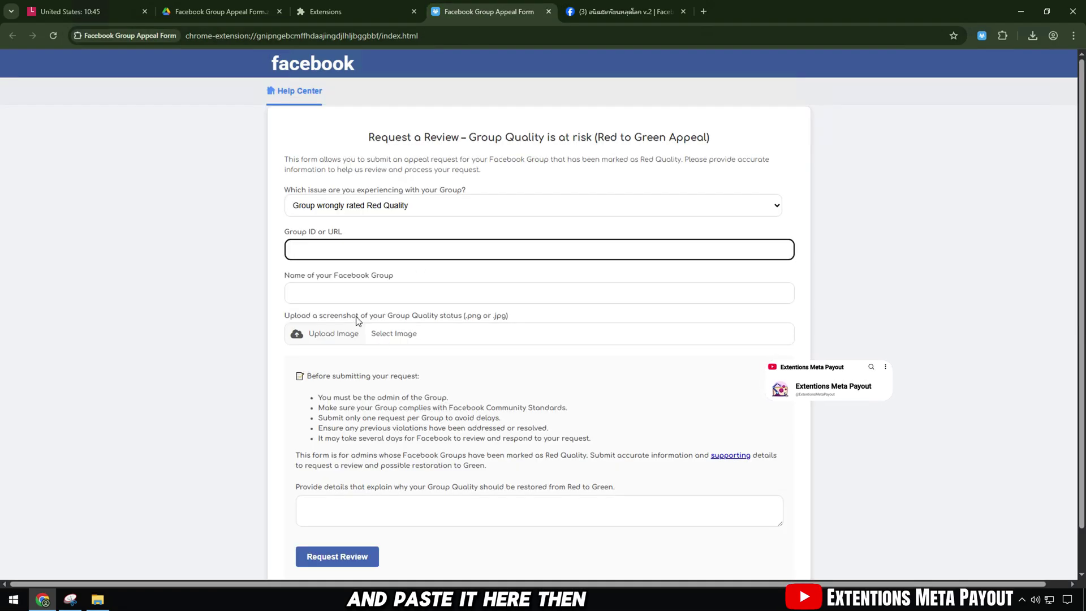
key("ctrl+v")
Copy the group's name heading into the form's group name field
left_click_drag(283, 275, 407, 276)
key("ctrl+Tab")
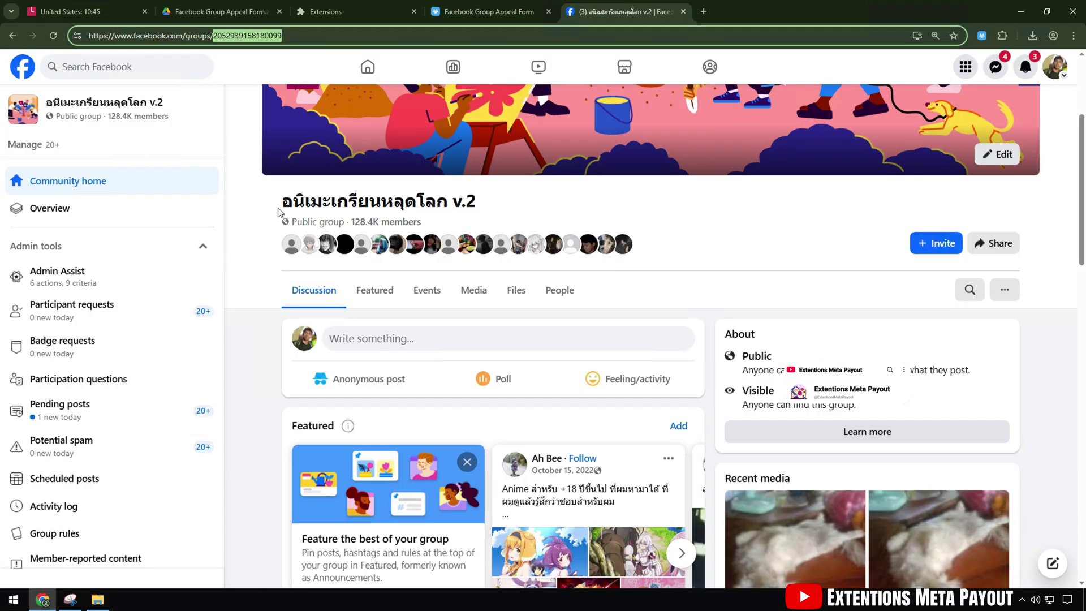
left_click_drag(278, 212, 514, 203)
right_click(461, 206)
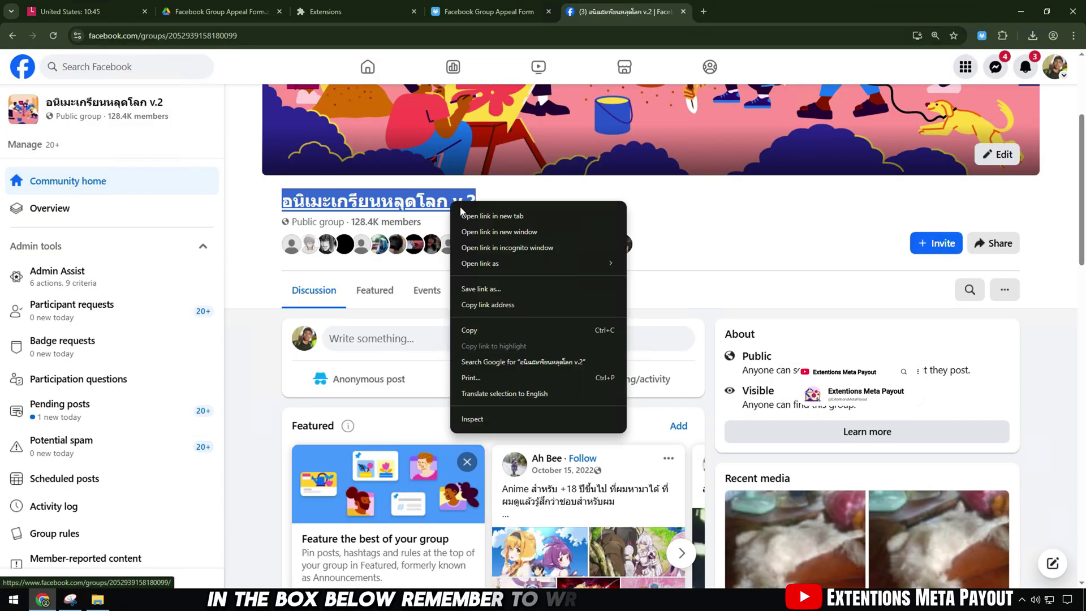
left_click(486, 324)
key("ctrl+shift+Tab")
left_click(334, 295)
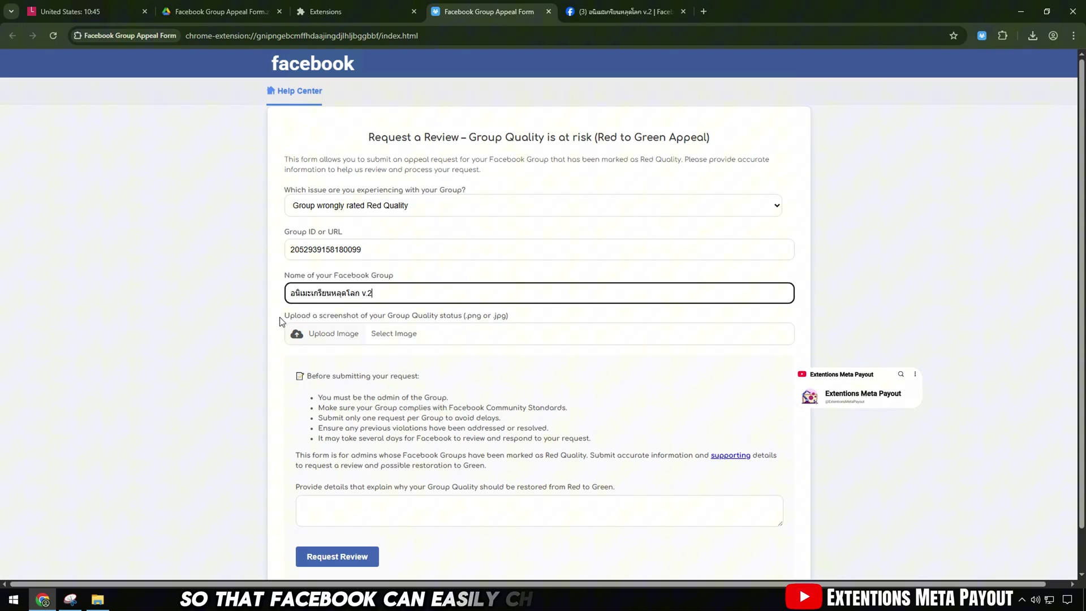
Open the group's status page on Facebook
left_click_drag(280, 322, 517, 318)
key("ctrl+Tab")
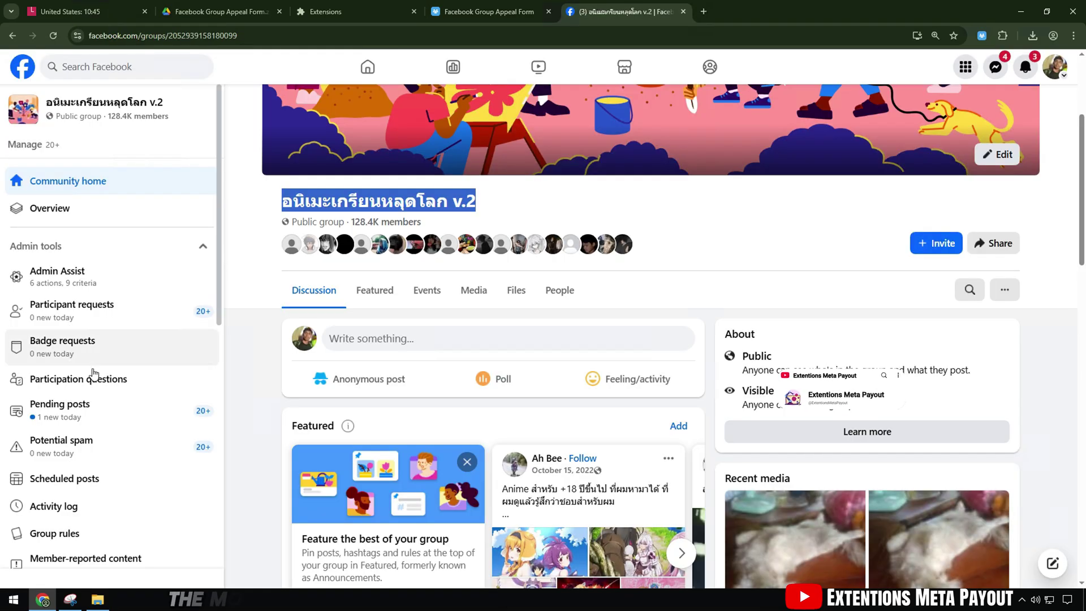
scroll(93, 373, "down", 3)
left_click(69, 460)
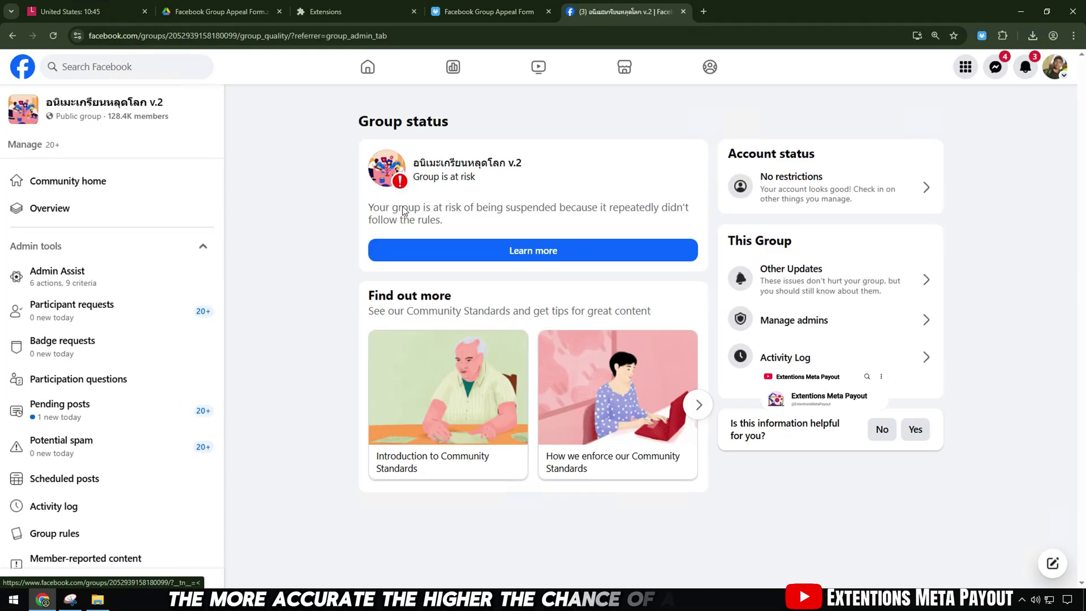
Snip the group status page and save it as 'QUALITY STATUS GROUP' PNG in Downloads
left_click(70, 599)
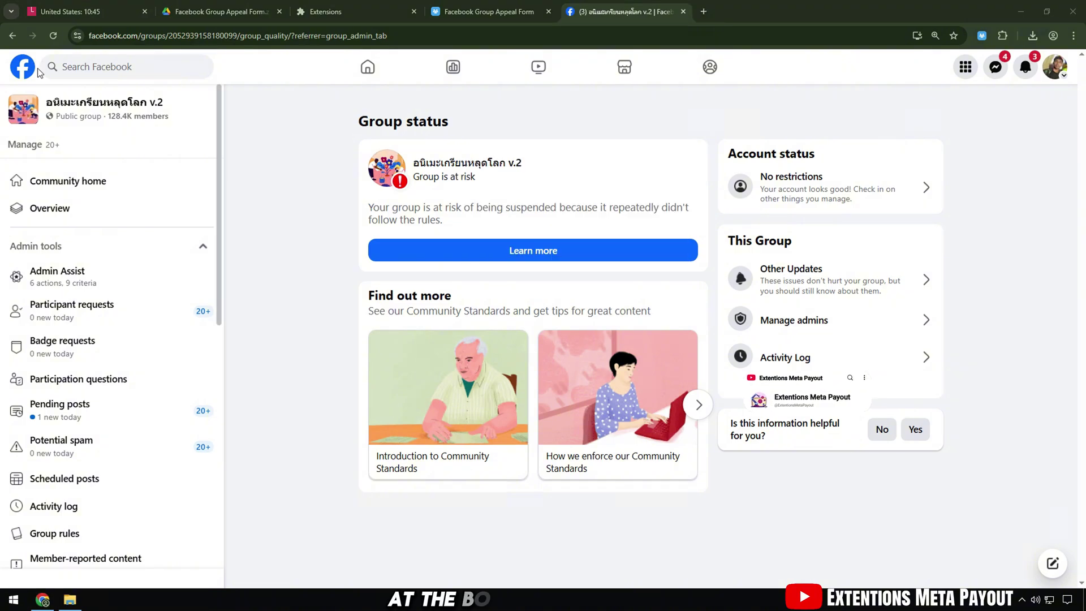
left_click_drag(8, 55, 1078, 583)
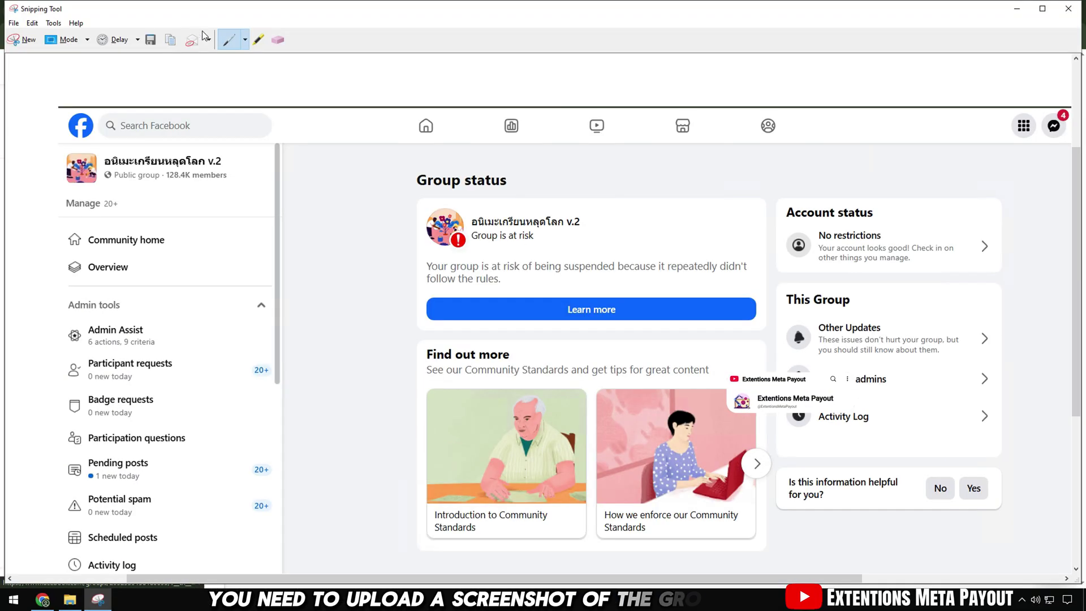
left_click(156, 44)
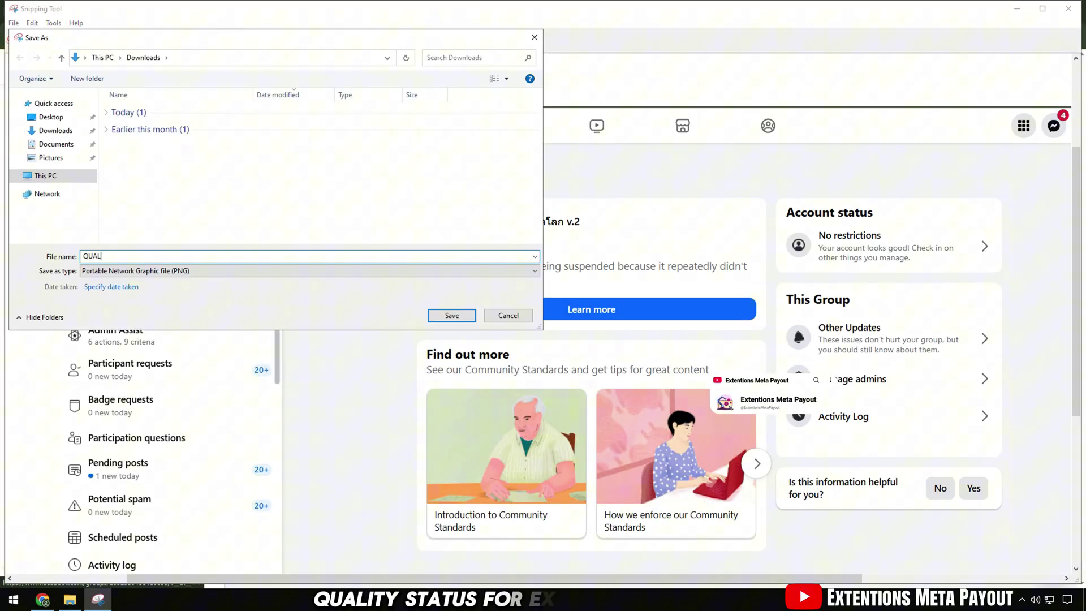
type("QUALITY STATUS GROUP")
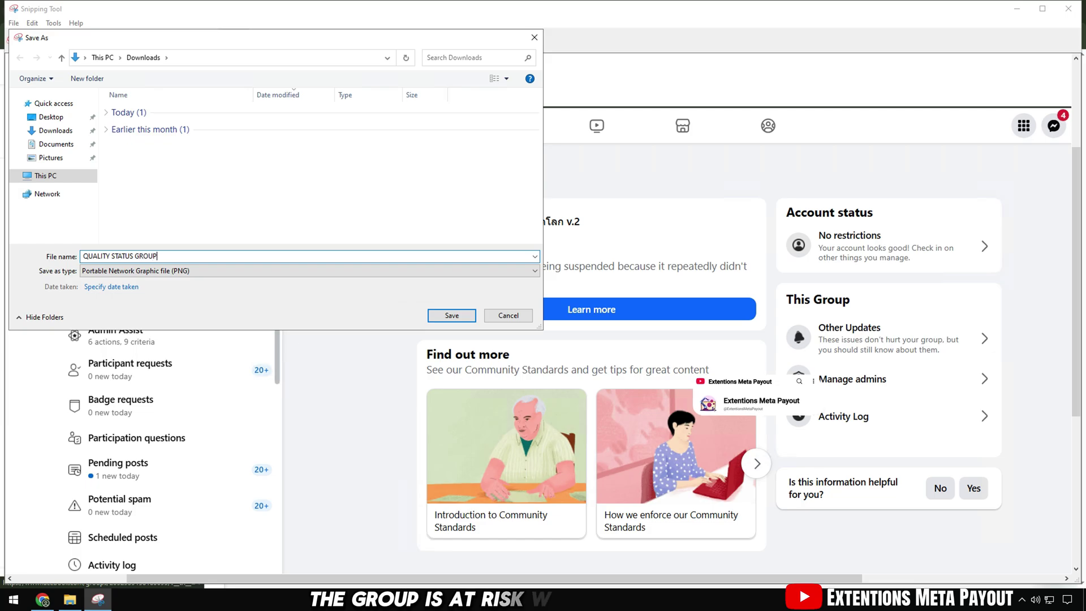
left_click(458, 320)
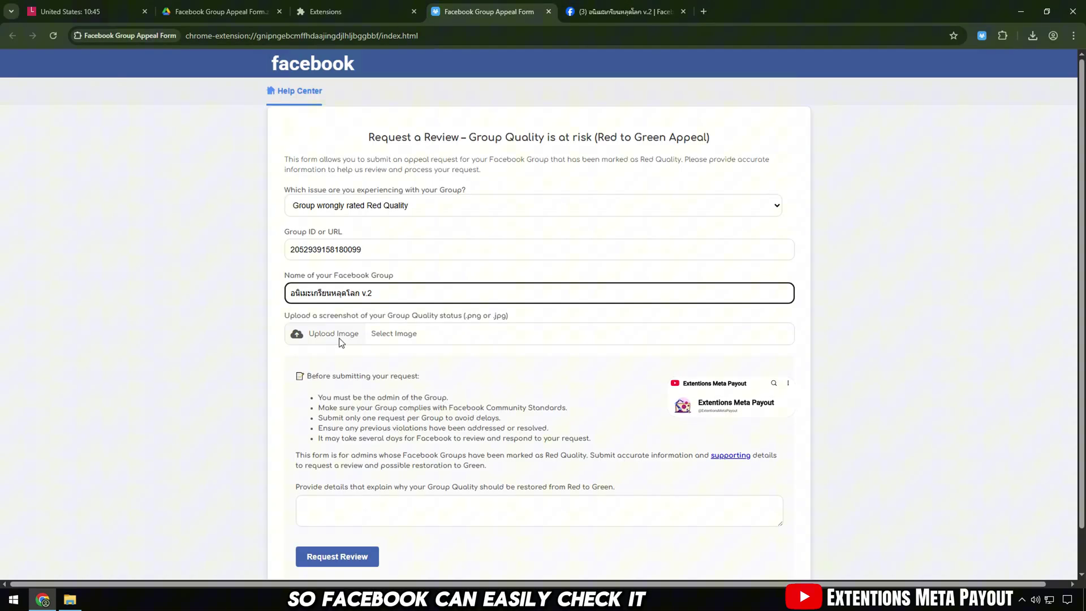
Choose QUALITY STATUS GROUP from Downloads as the form's status screenshot
left_click(340, 338)
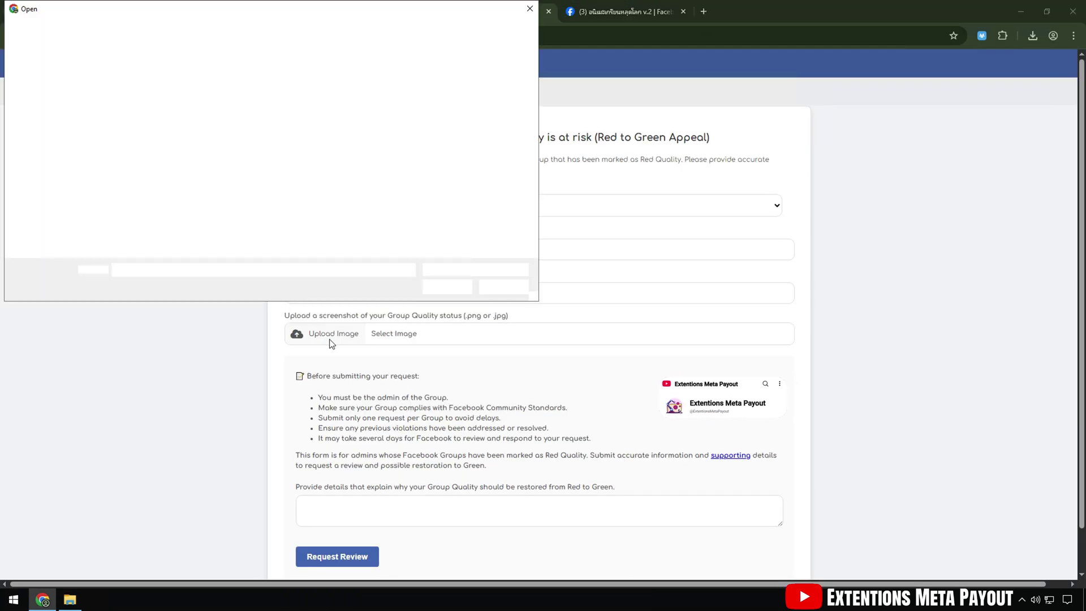
left_click(41, 103)
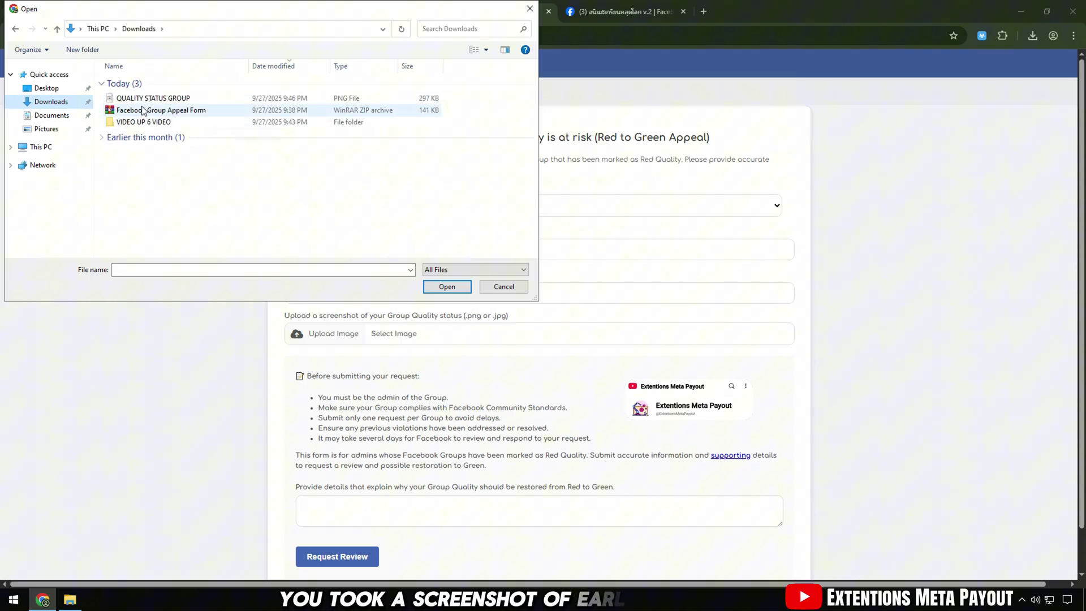
left_click(154, 99)
Confirm the screenshot attachment and review the form's 'Before submitting your request' notes
left_click(447, 286)
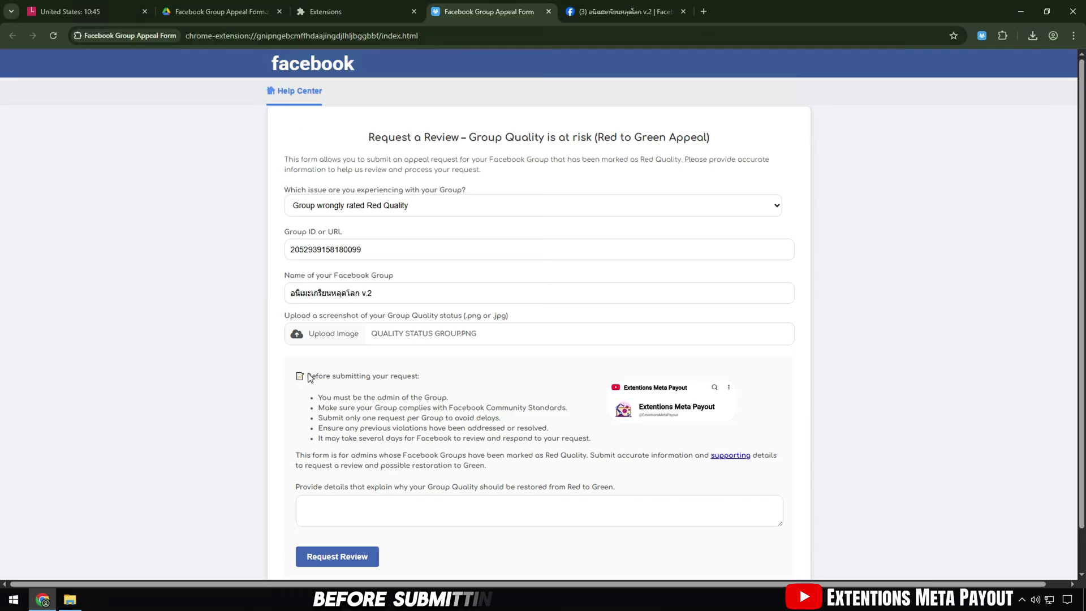
left_click_drag(383, 375, 392, 388)
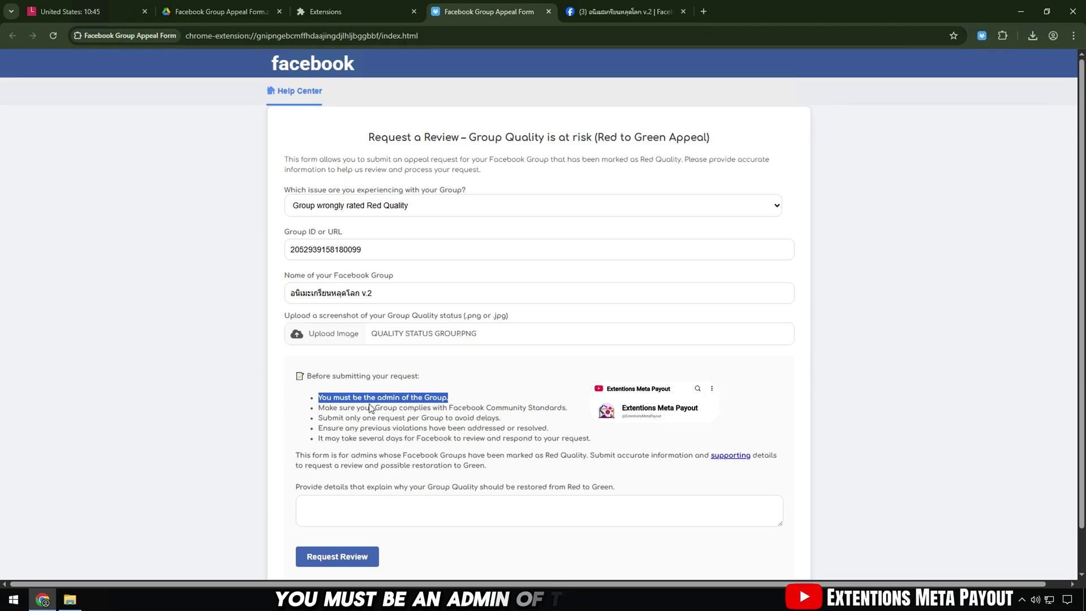
left_click(372, 407)
left_click_drag(571, 408, 625, 440)
left_click_drag(296, 453, 511, 469)
left_click(511, 469)
Enlarge the appeal details box by dragging its resize handle down
scroll(511, 469, "down", 1)
left_click_drag(296, 440, 655, 441)
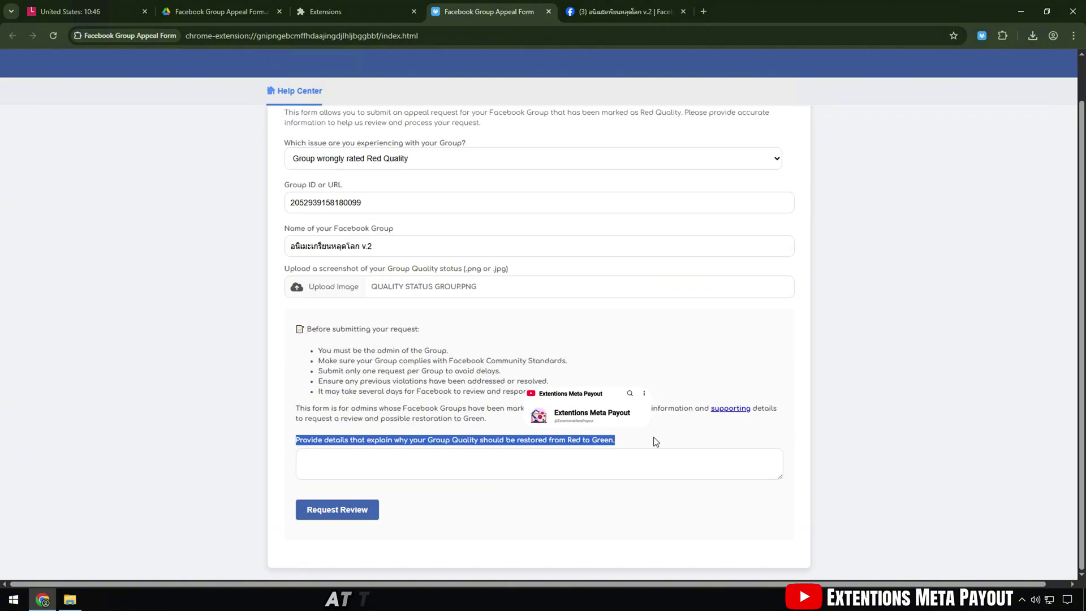
left_click(775, 474)
left_click_drag(783, 483, 784, 577)
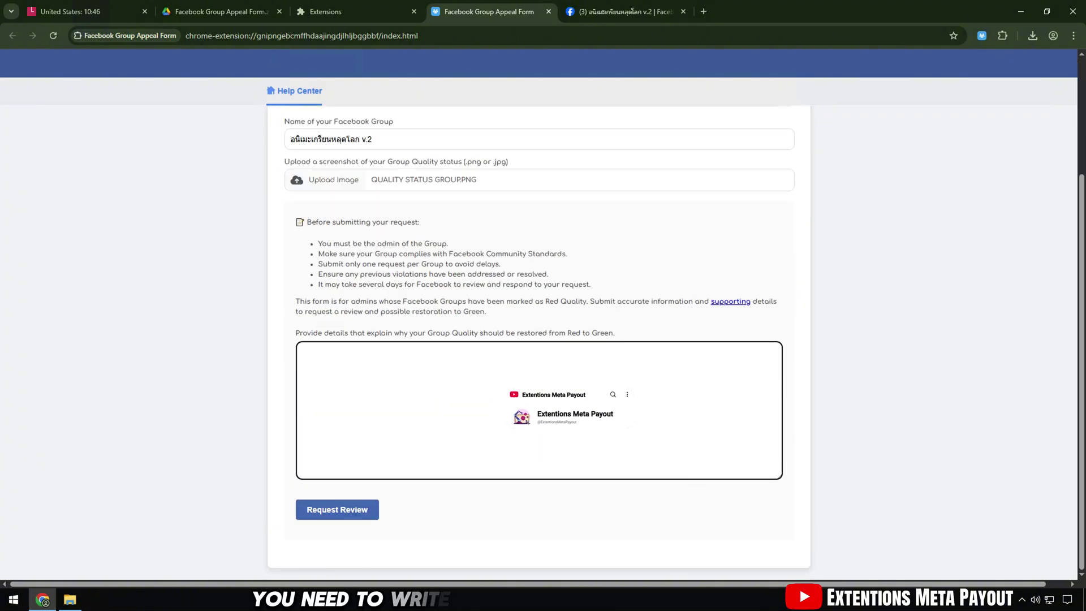
Paste the prepared letter from the Additional information text file into the details box
left_click(69, 599)
double_click(696, 242)
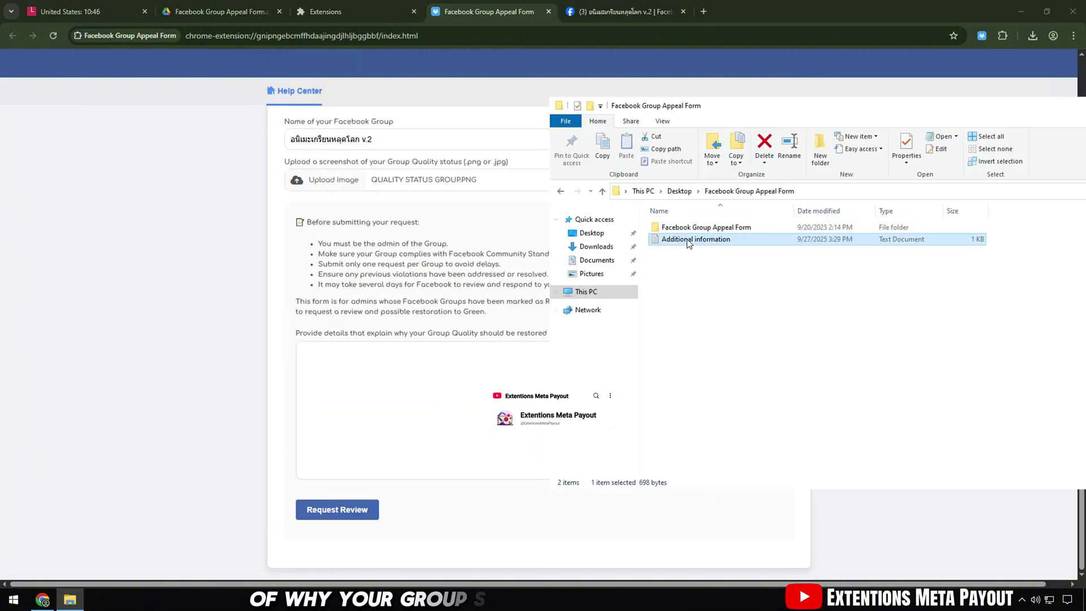
key("ctrl+a")
key("ctrl+c")
key("alt+Tab")
key("ctrl+v")
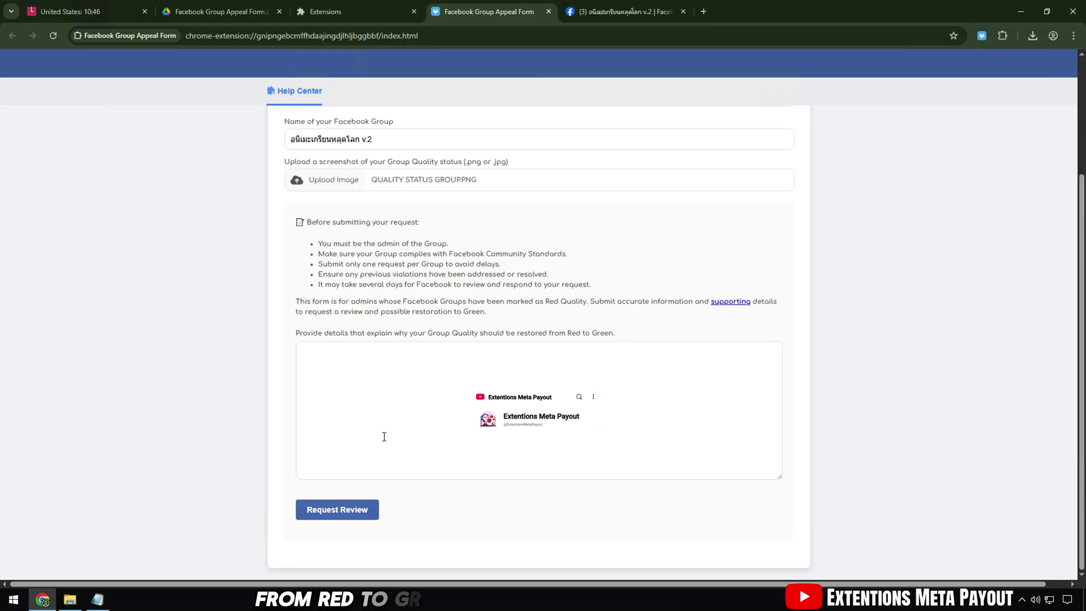
scroll(451, 402, "up", 2)
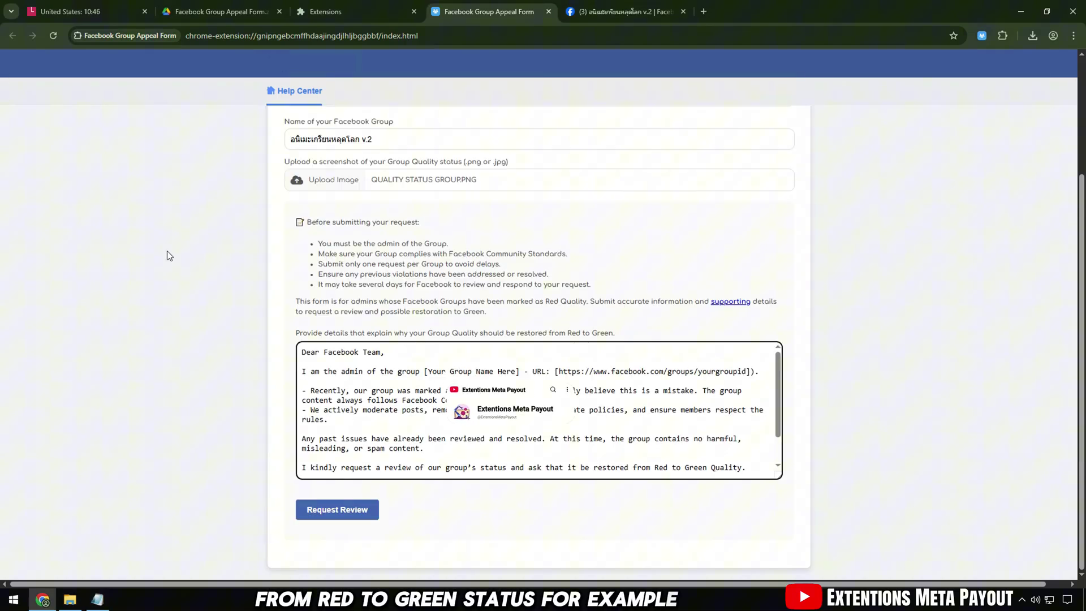
scroll(168, 251, "up", 3)
Replace the letter's group name and group URL placeholders with the real values
triple_click(307, 300)
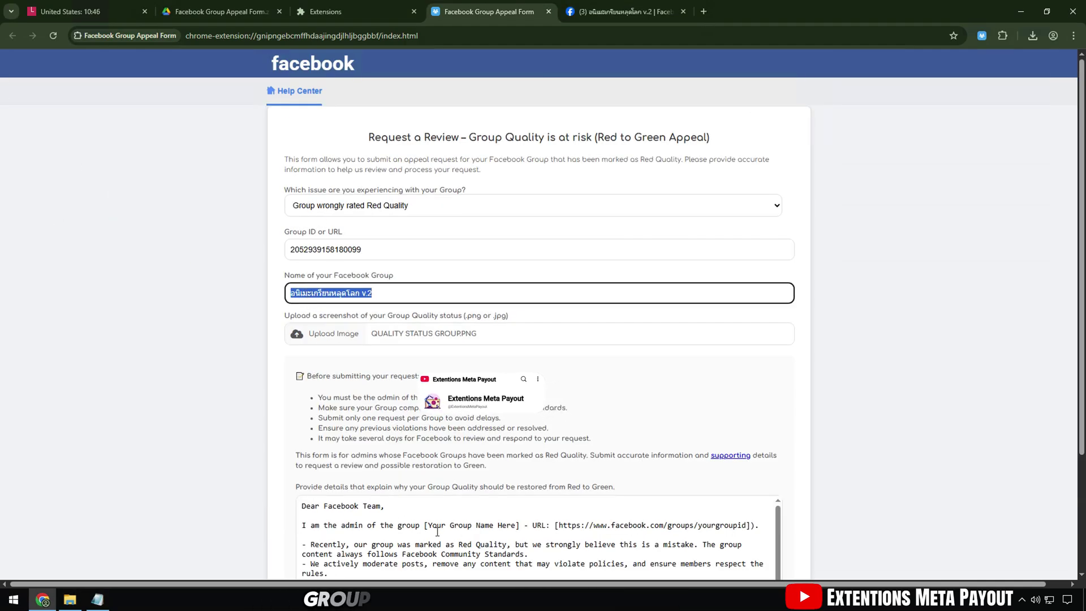
left_click_drag(428, 525, 524, 528)
key("ctrl+v")
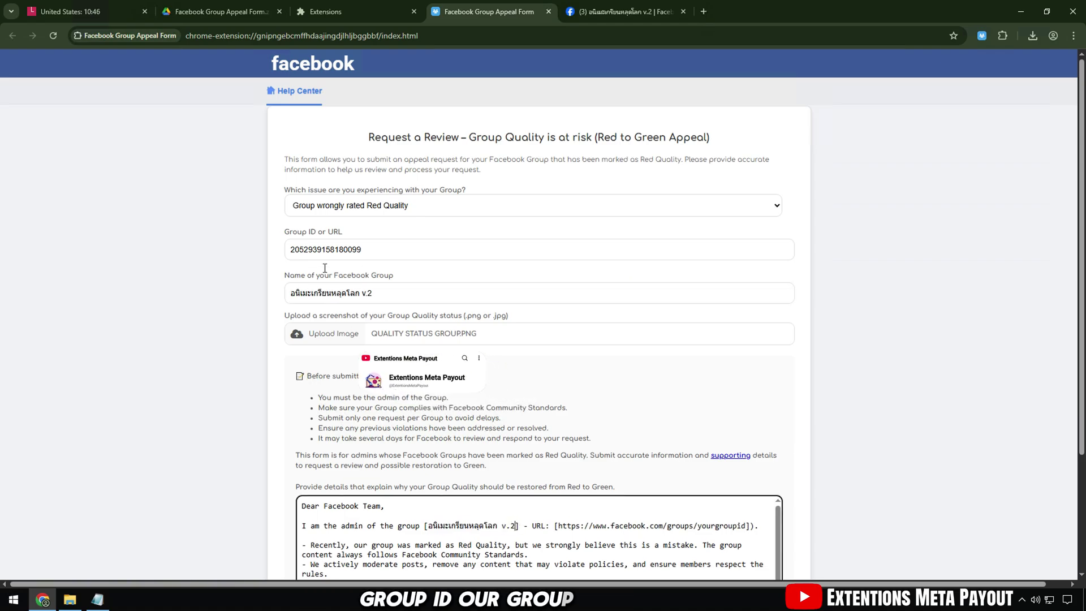
left_click(619, 11)
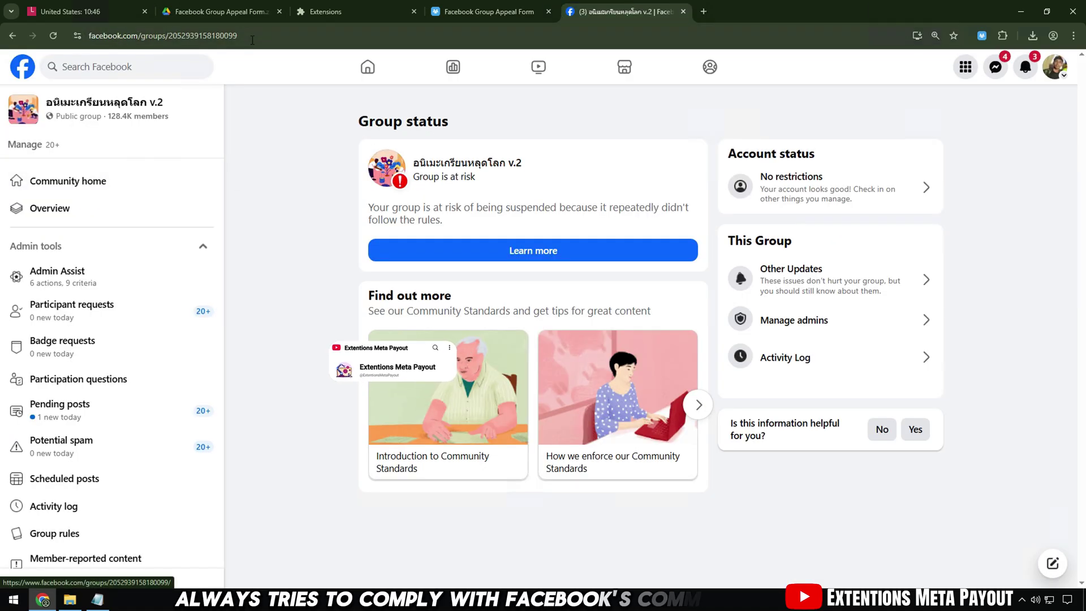
left_click(253, 36)
right_click(252, 36)
left_click(243, 139)
left_click(489, 11)
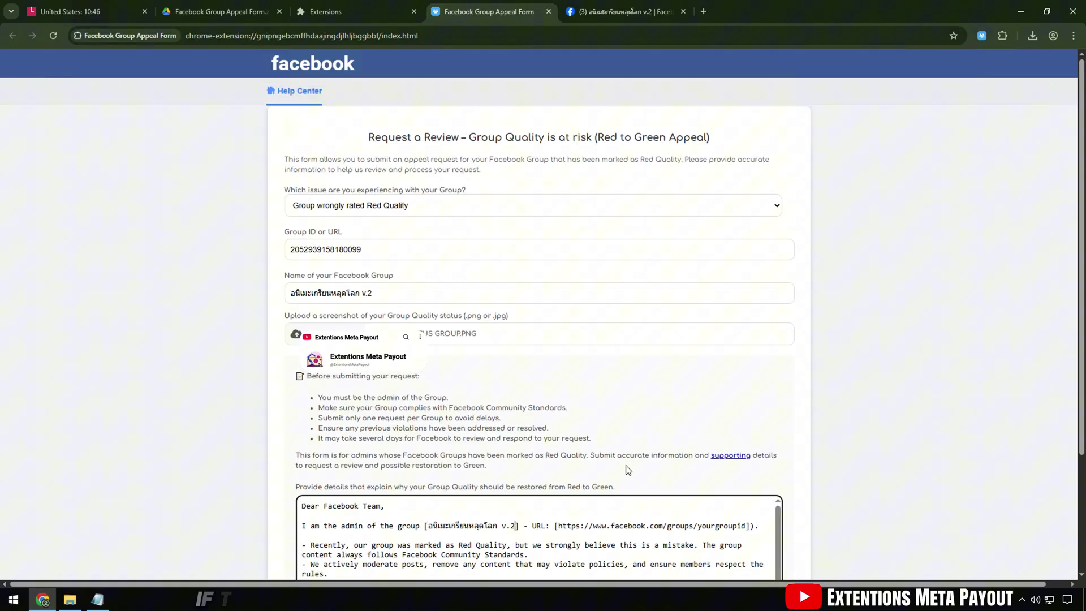
left_click_drag(559, 526, 748, 527)
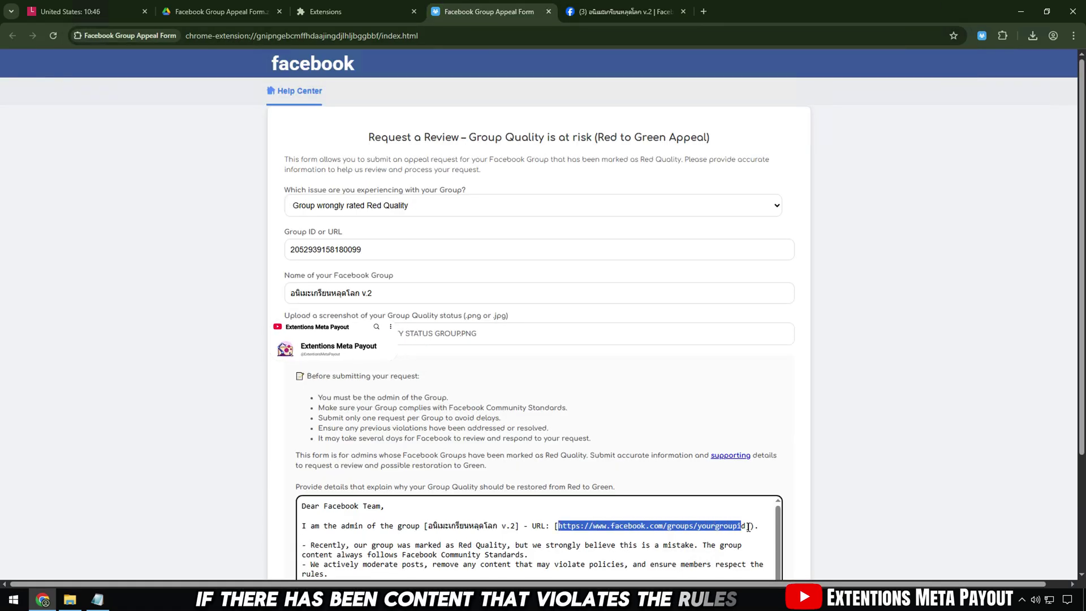
key("ctrl+v")
Review the letter's paragraphs, from the Red Quality line to the closing thank-you
scroll(747, 537, "down", 1)
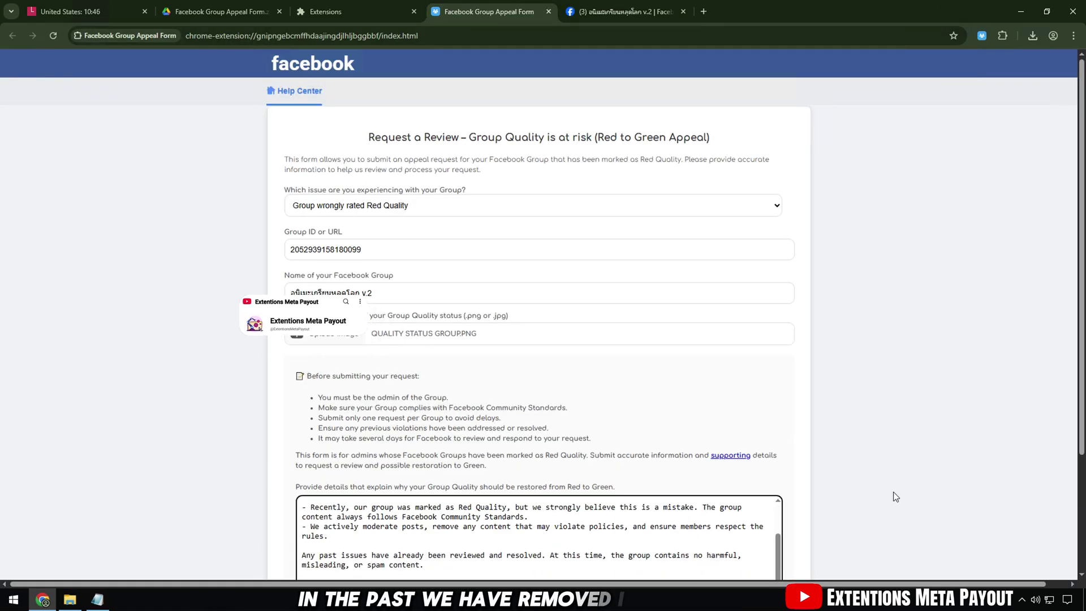
scroll(894, 497, "down", 3)
scroll(313, 405, "up", 2)
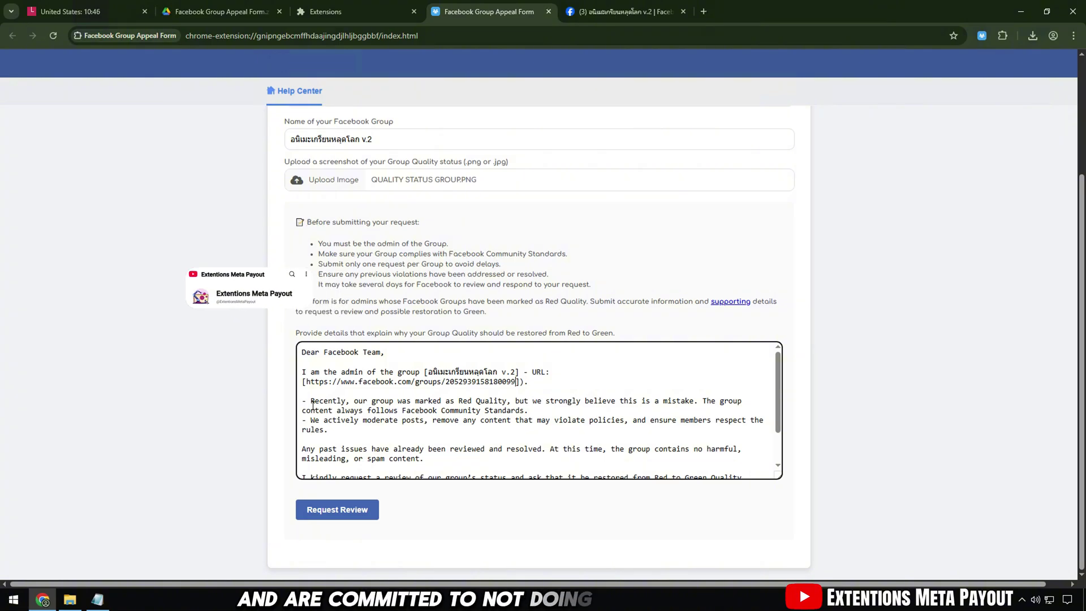
left_click_drag(302, 402, 745, 403)
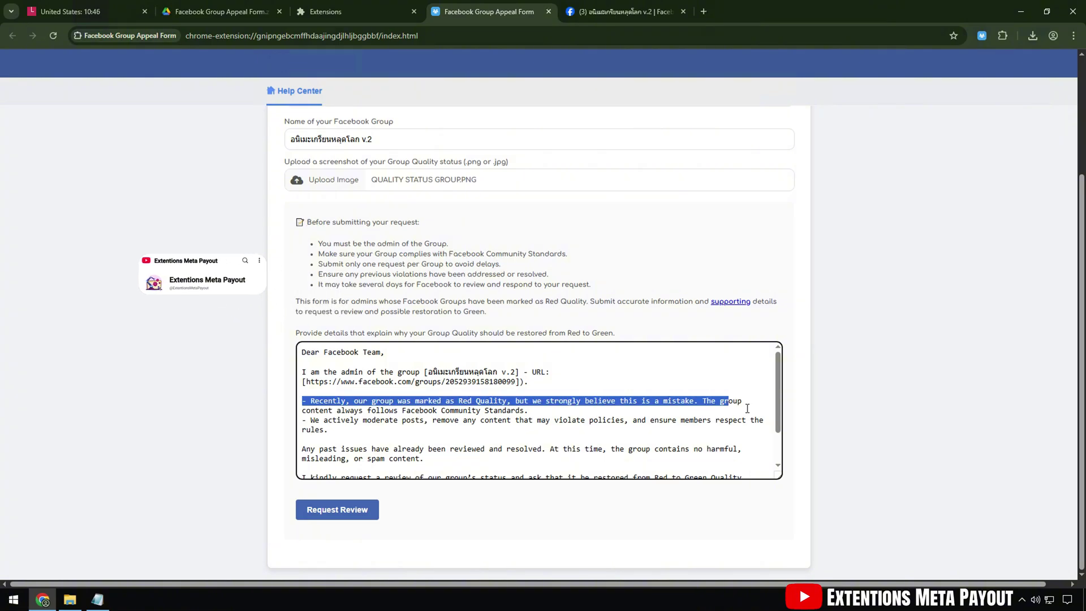
left_click(310, 416)
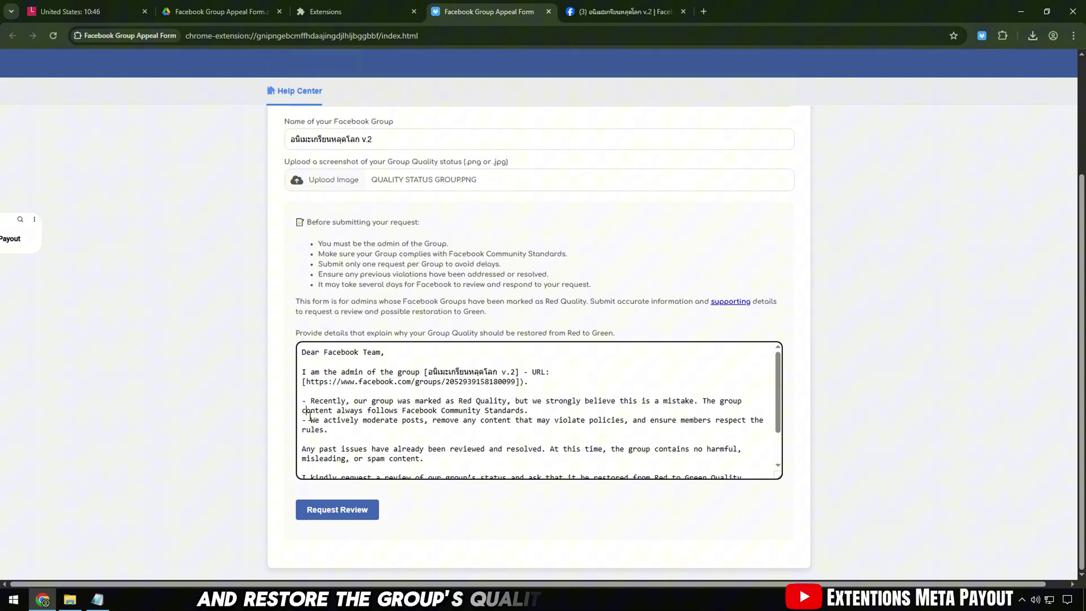
left_click(331, 430, "shift")
scroll(330, 421, "down", 1)
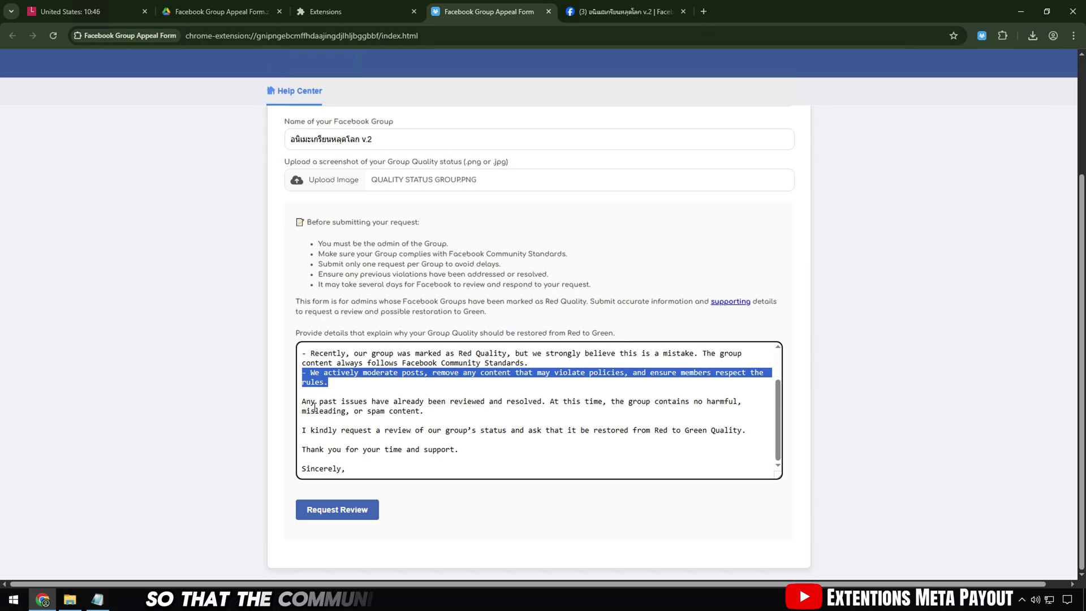
triple_click(315, 407)
left_click_drag(306, 433, 479, 458)
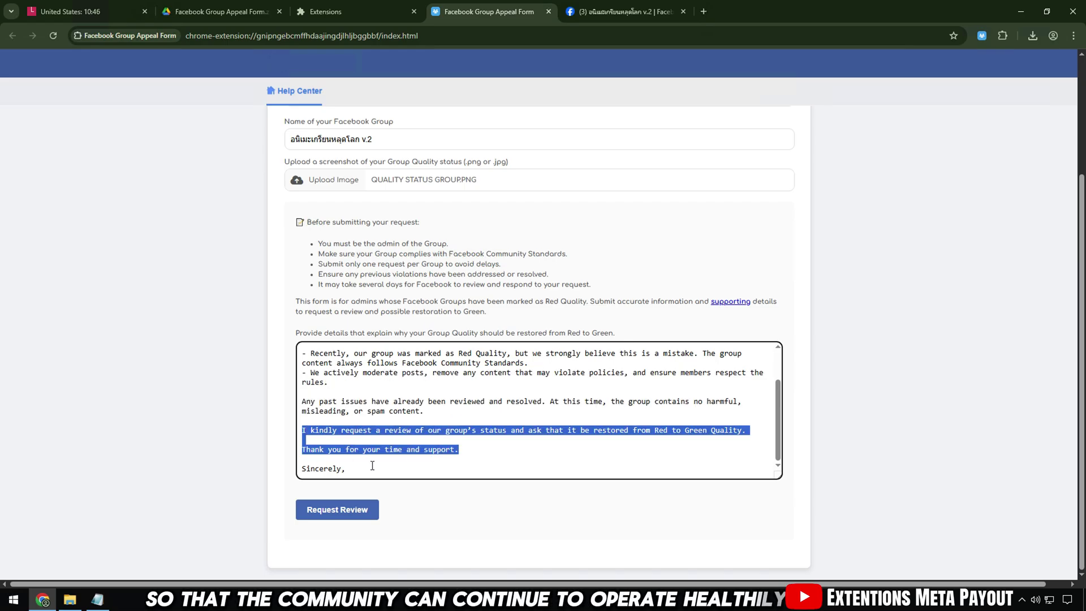
left_click(355, 449)
Submit the appeal via Request Review, read the success confirmation, and return to the group tab
left_click(337, 510)
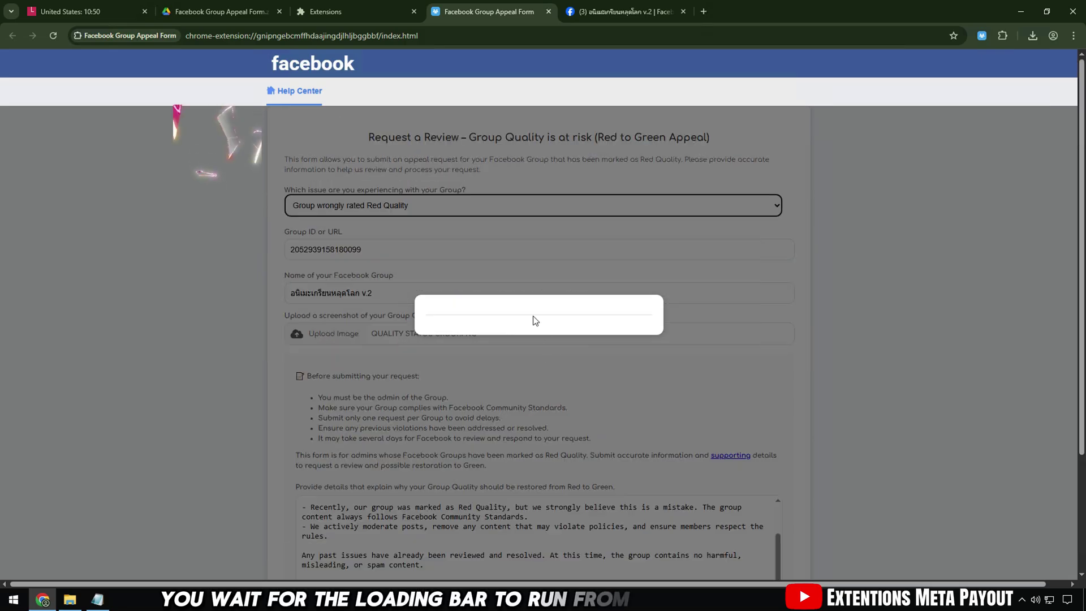
left_click_drag(456, 327, 642, 327)
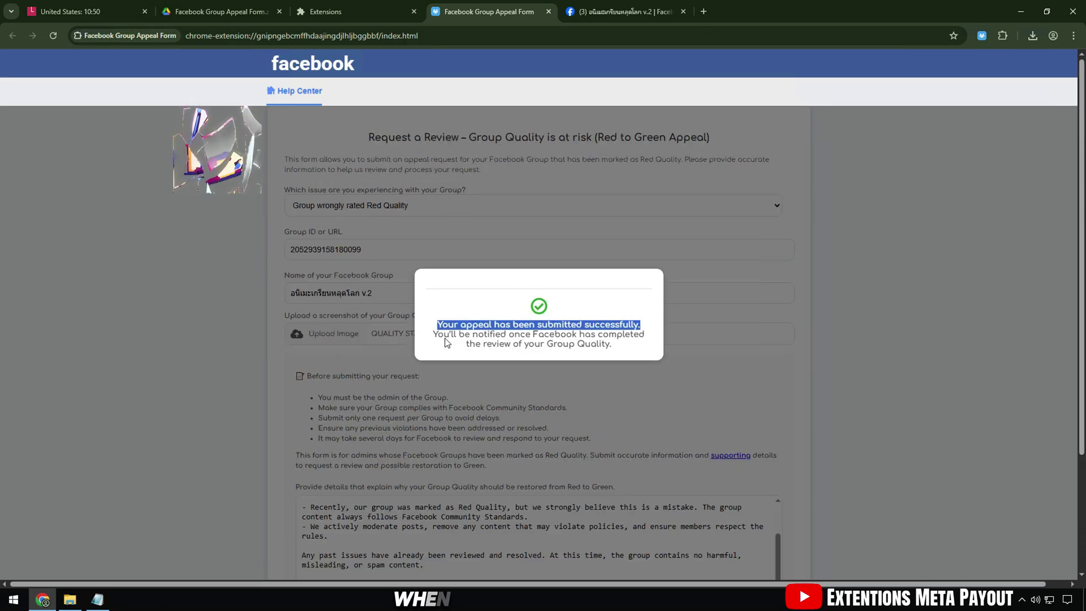
left_click_drag(435, 335, 620, 350)
left_click(516, 321)
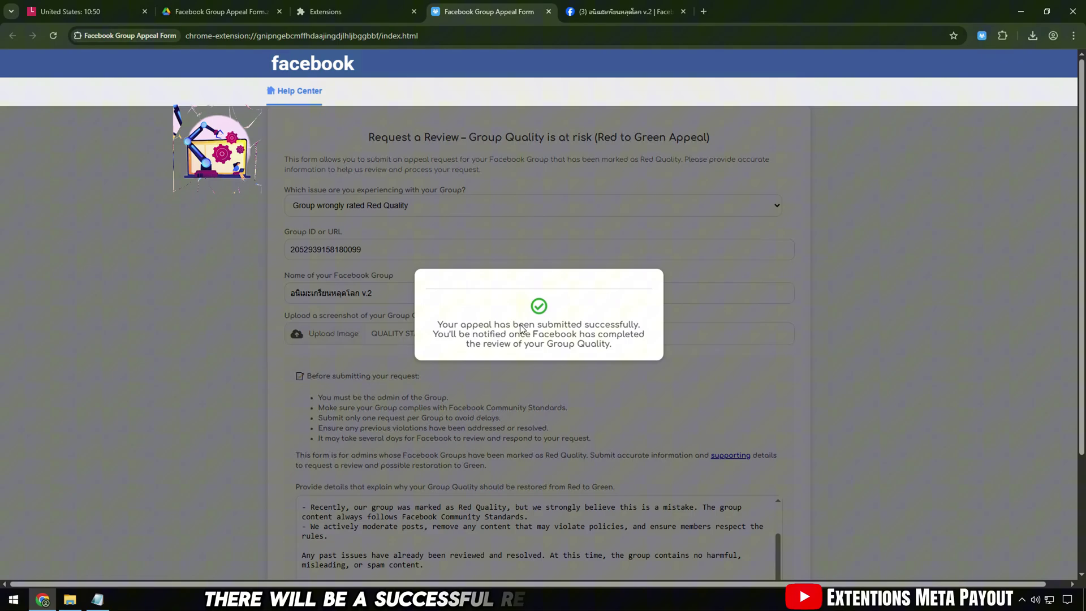
double_click(473, 324)
double_click(487, 334)
triple_click(535, 334)
left_click(592, 329)
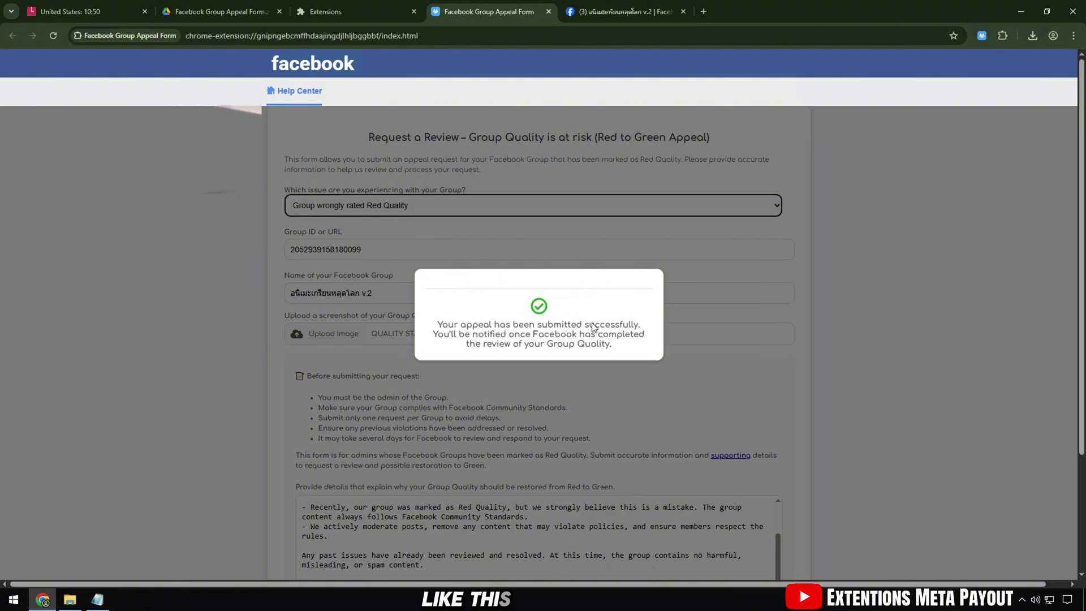
left_click(655, 8)
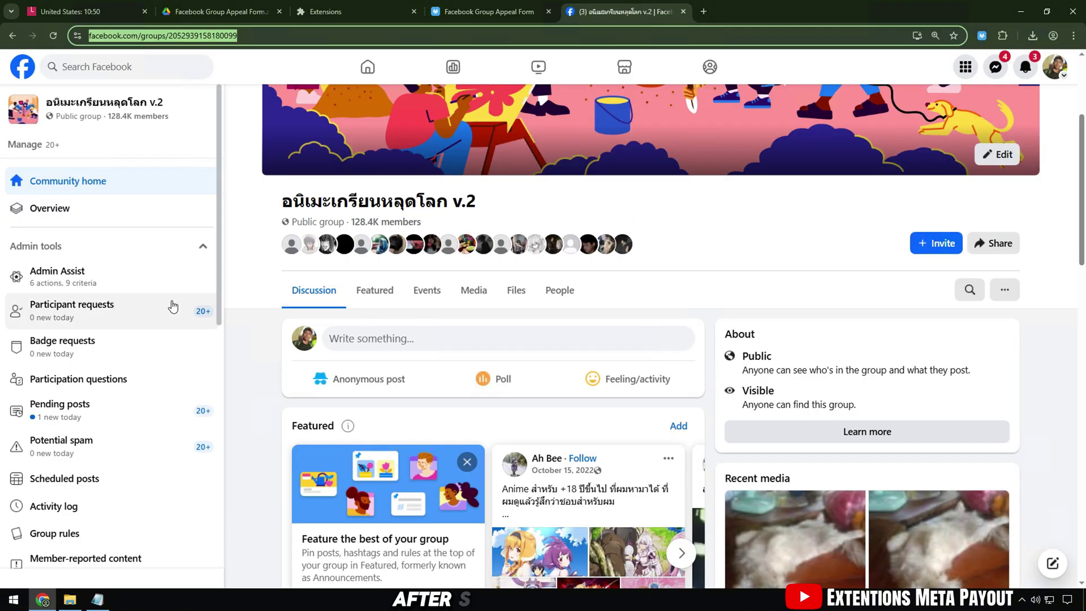
Reload the group page and check the appeal-reviewed notification in the notifications list
left_click(52, 35)
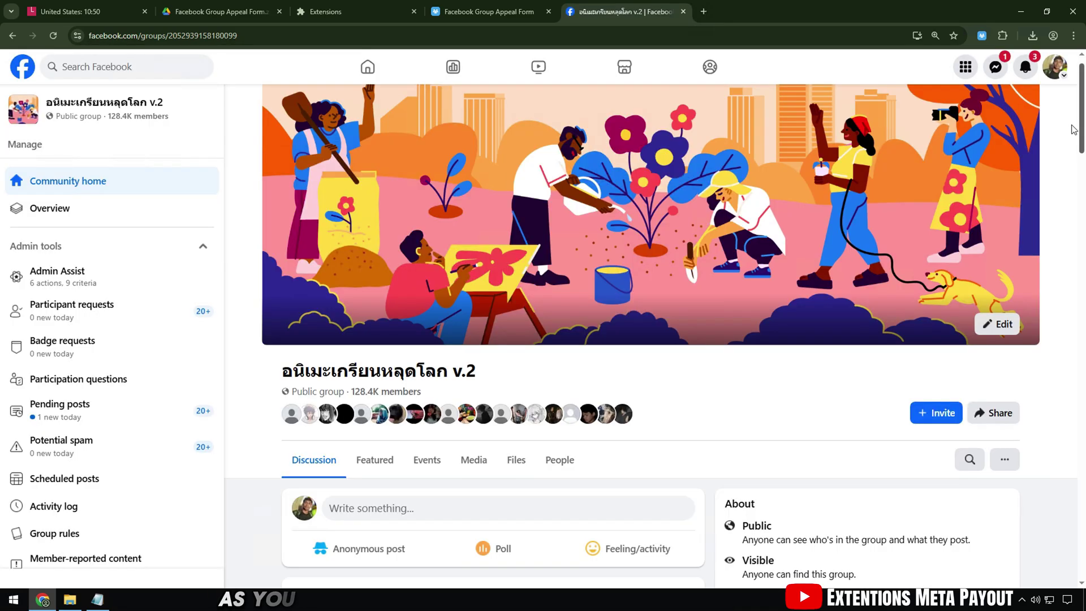
left_click(1032, 66)
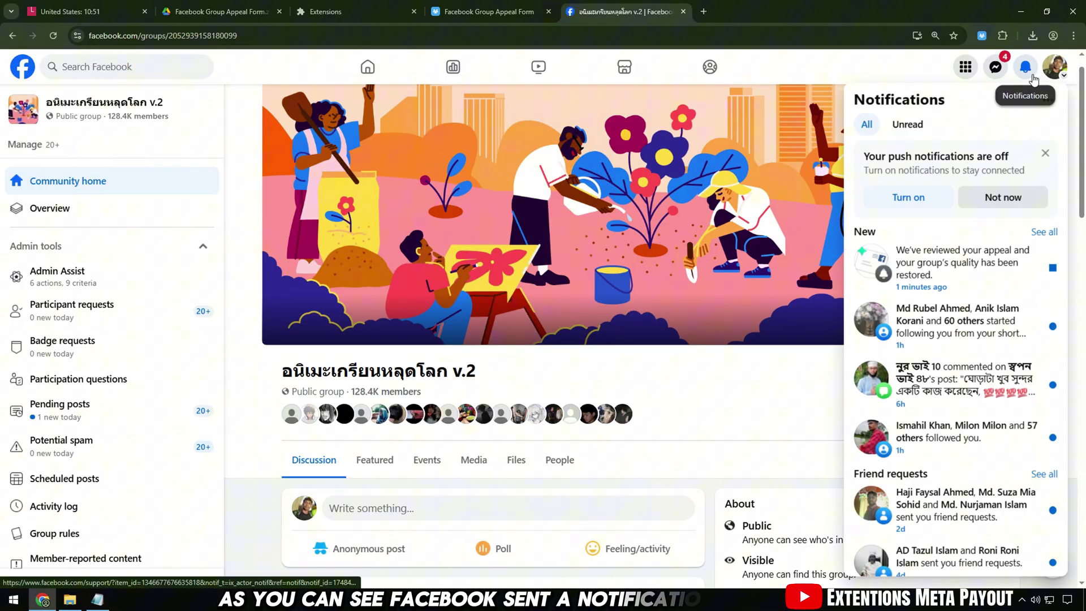
left_click(1034, 268)
key("Escape")
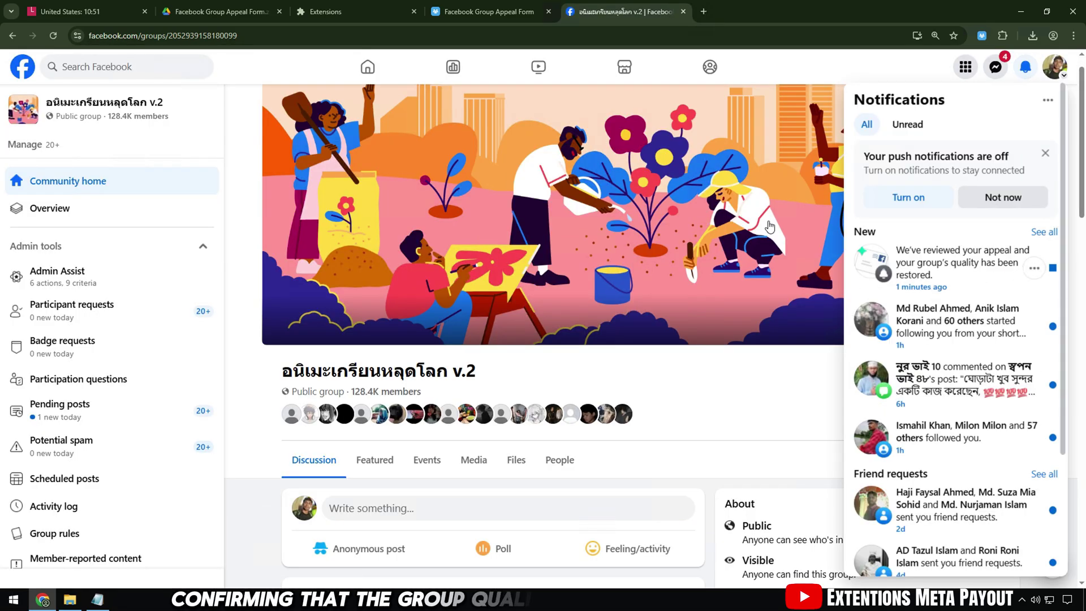
left_click(85, 11)
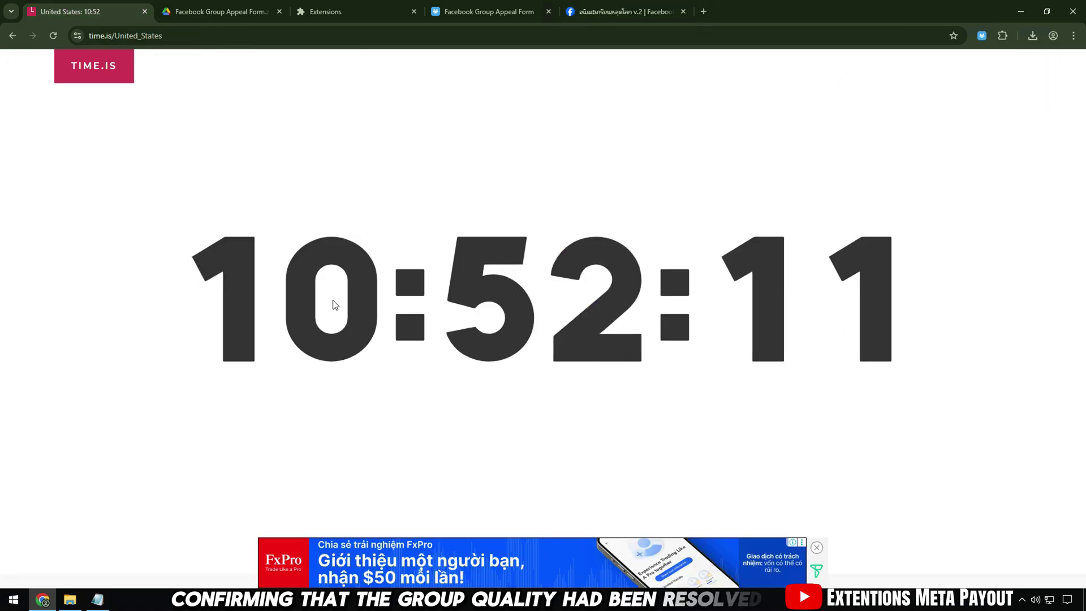
left_click(623, 11)
left_click(1037, 268)
key("Escape")
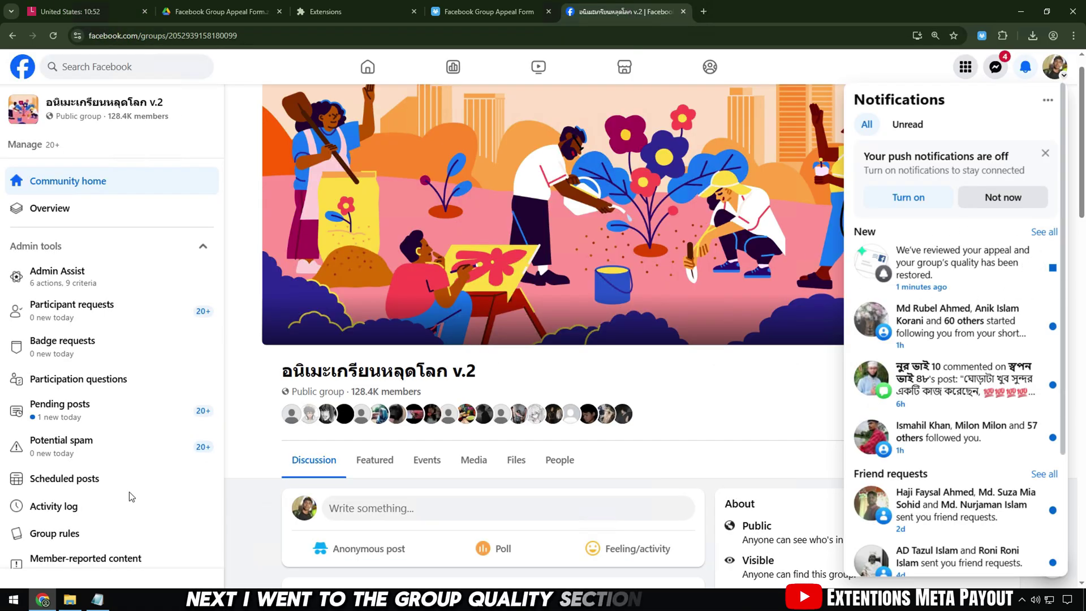
Open the group status page showing 'Group has no issues'
scroll(76, 469, "down", 3)
left_click(76, 469)
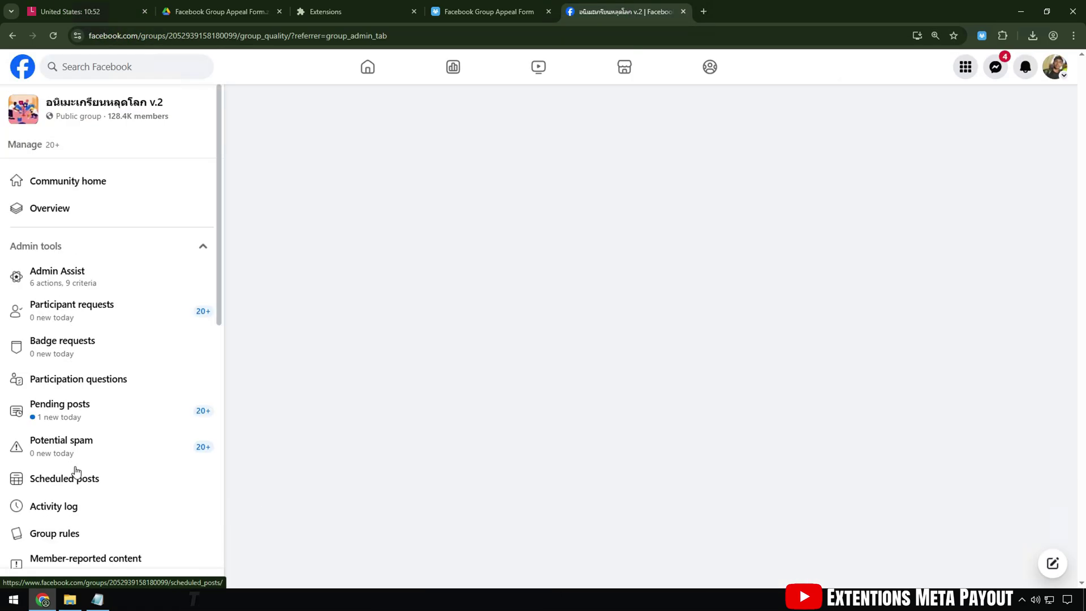
triple_click(459, 179)
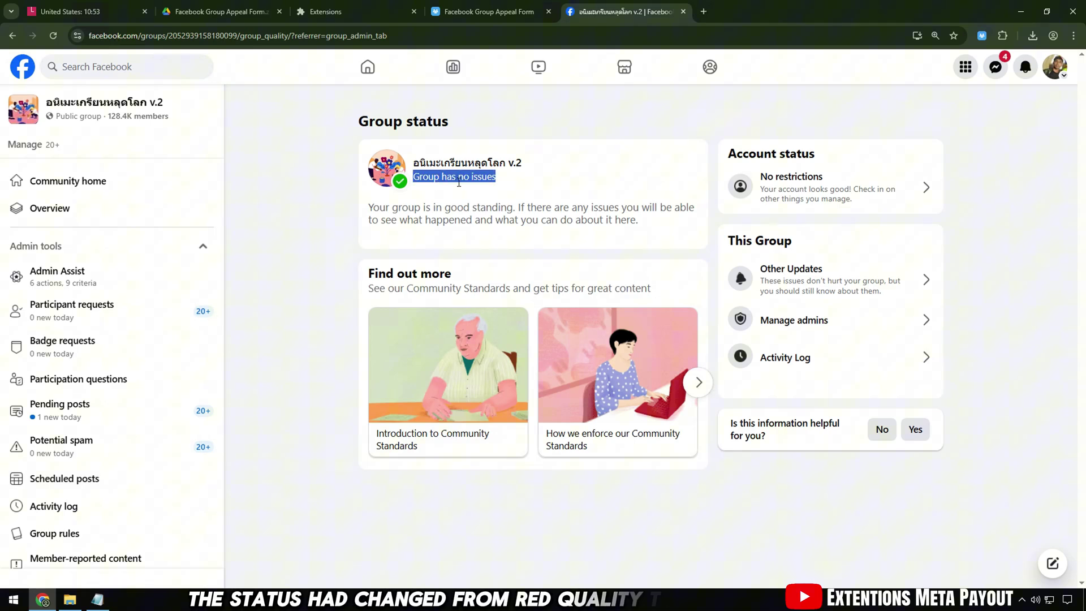
left_click_drag(353, 194, 422, 208)
Close the time.is clock tab and review the good-standing explanation
left_click(421, 209)
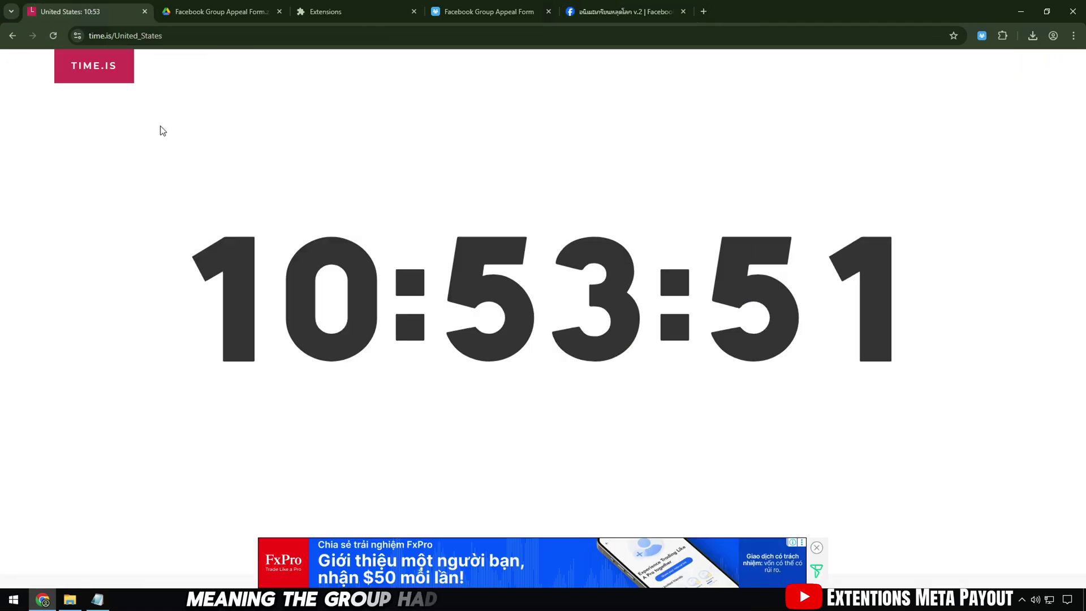
left_click(581, 8)
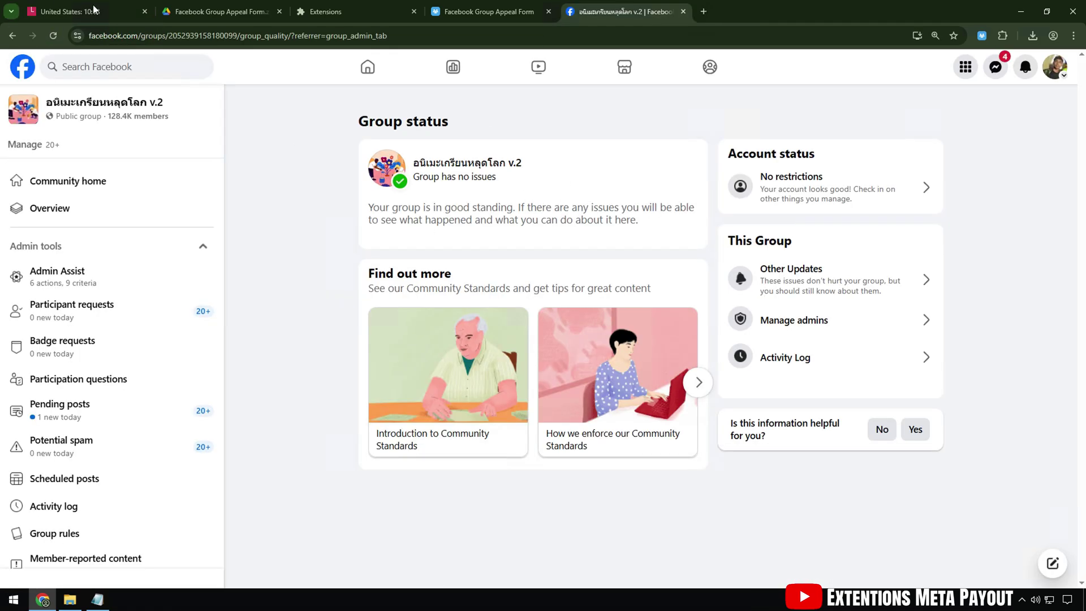
left_click(130, 15)
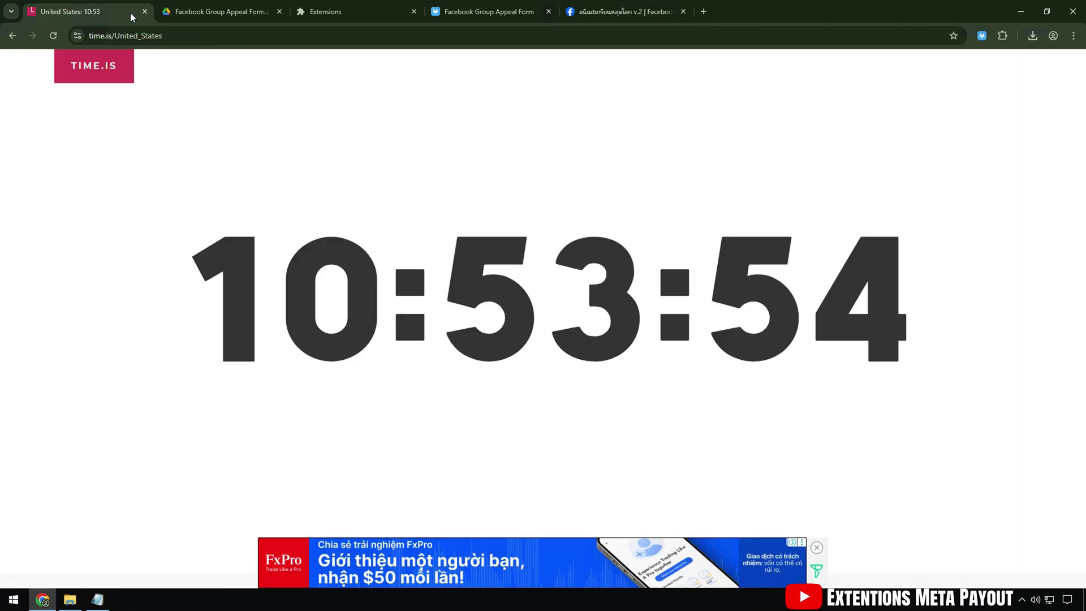
middle_click(95, 11)
left_click_drag(415, 116, 481, 113)
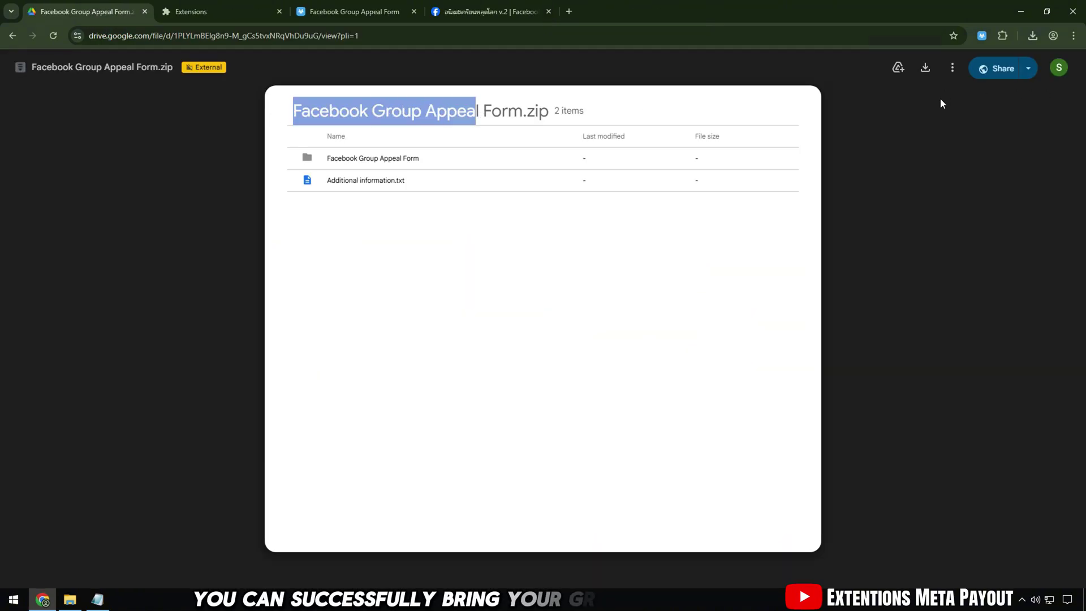
left_click(487, 12)
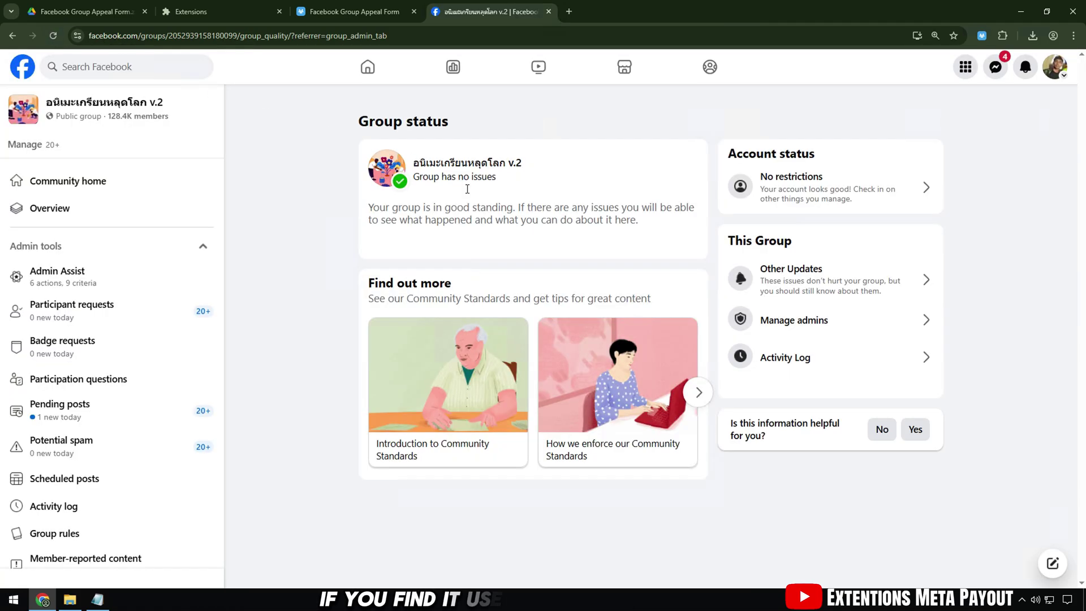
left_click_drag(370, 207, 638, 223)
left_click(559, 194)
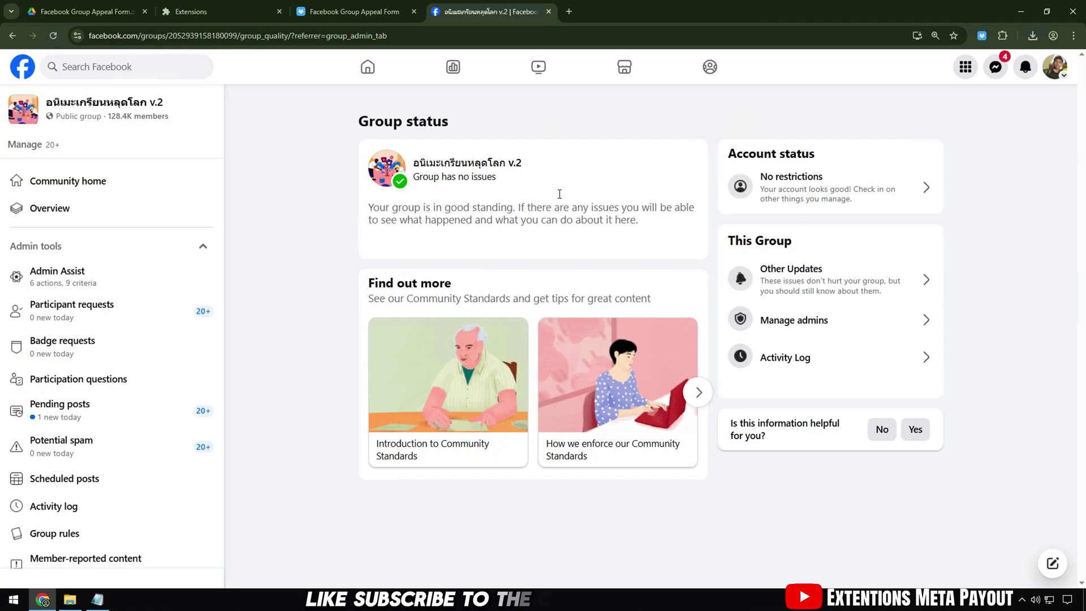
left_click(477, 186)
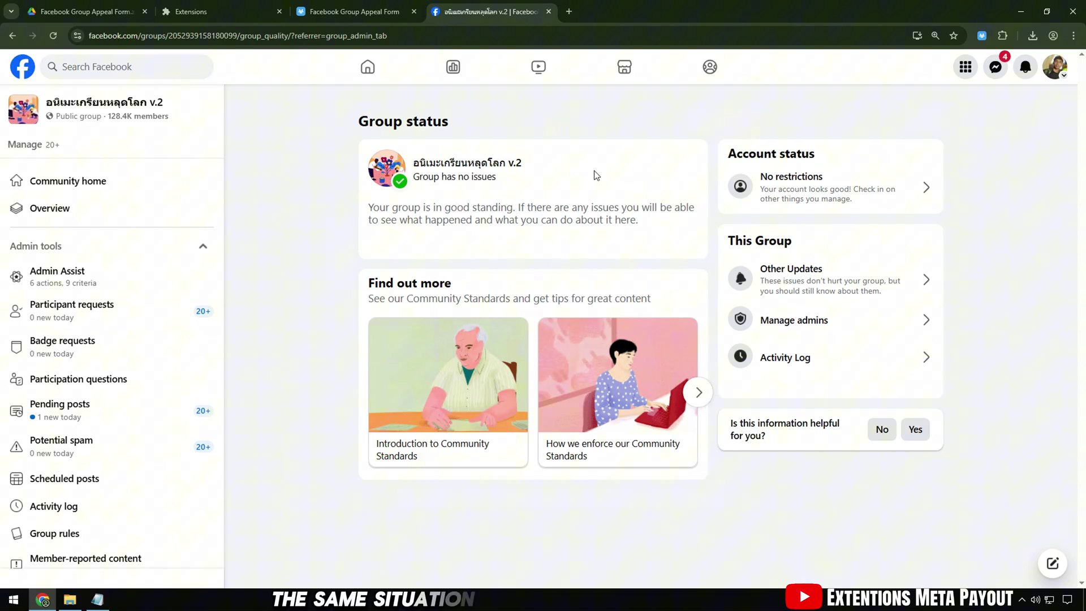